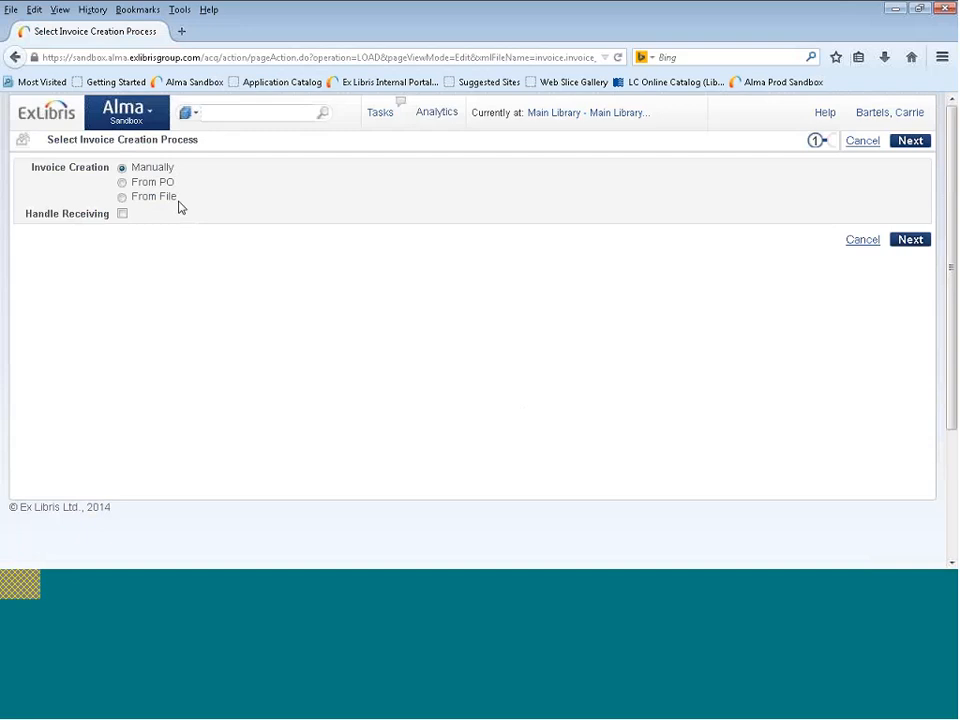
# Cancel the invoice creation process and set the quick search type to Invoices.
pyautogui.click(864, 241)
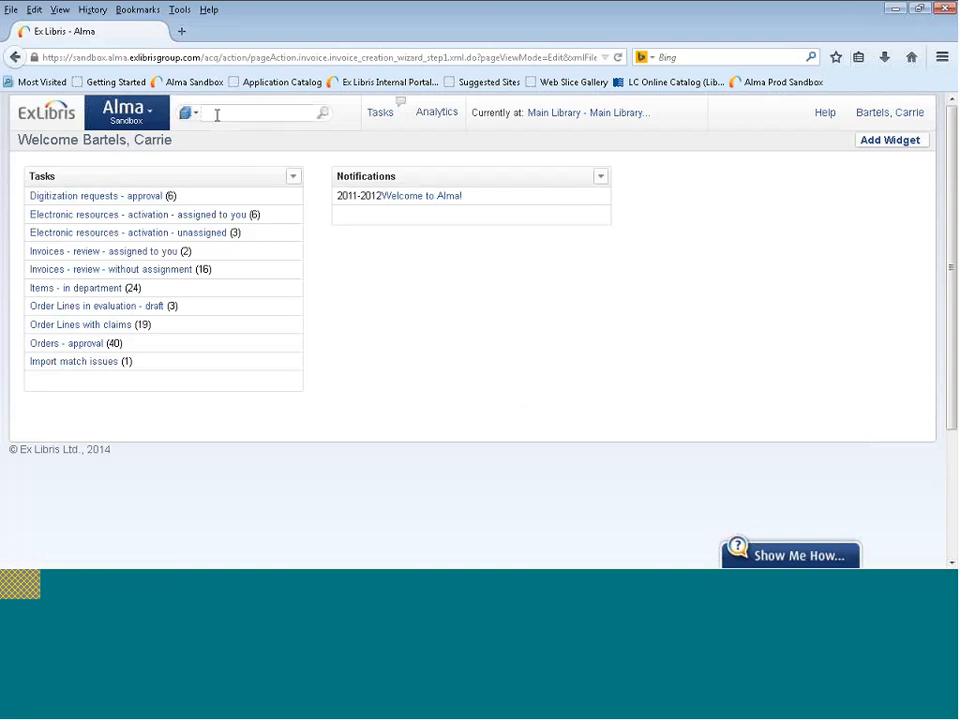
pyautogui.click(199, 118)
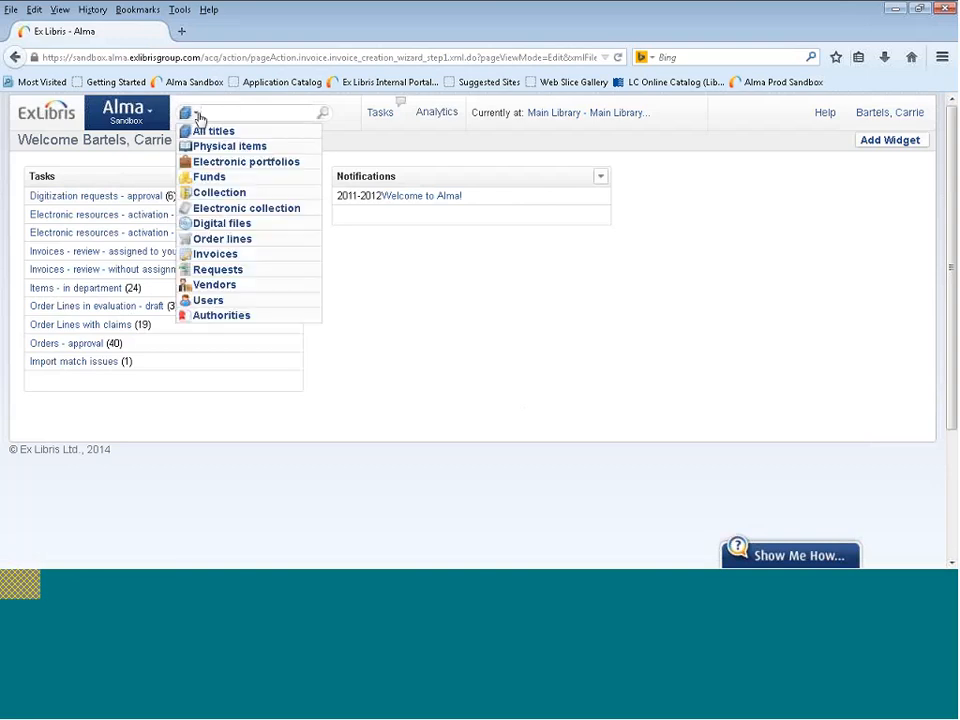
pyautogui.click(216, 253)
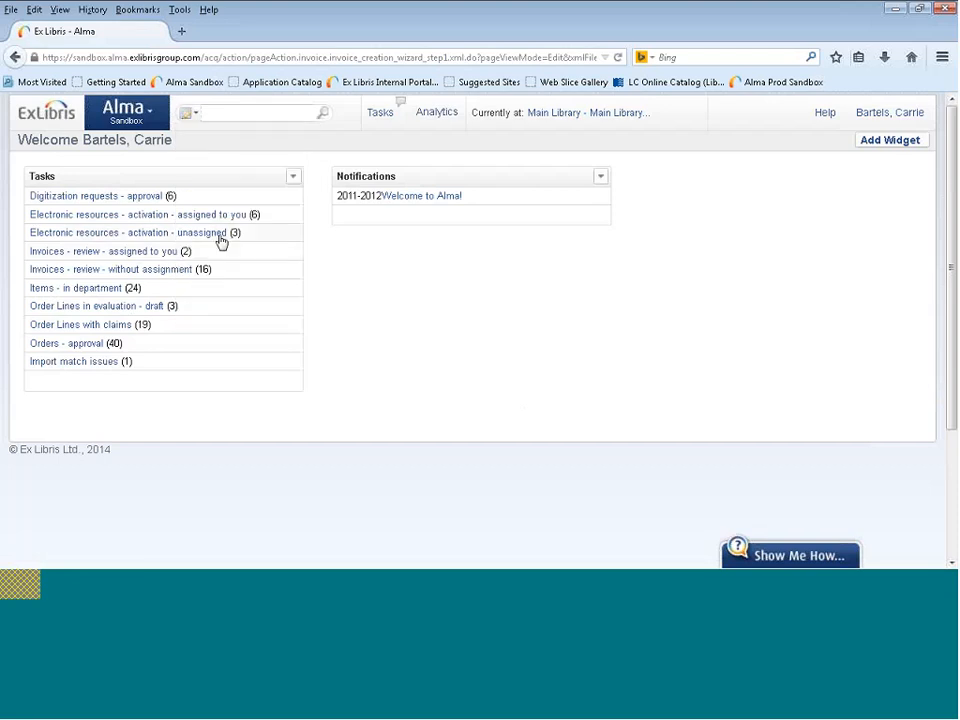
# Open the acquisitions invoice search and find the invoice with invoice number inv-20140530.
pyautogui.click(128, 110)
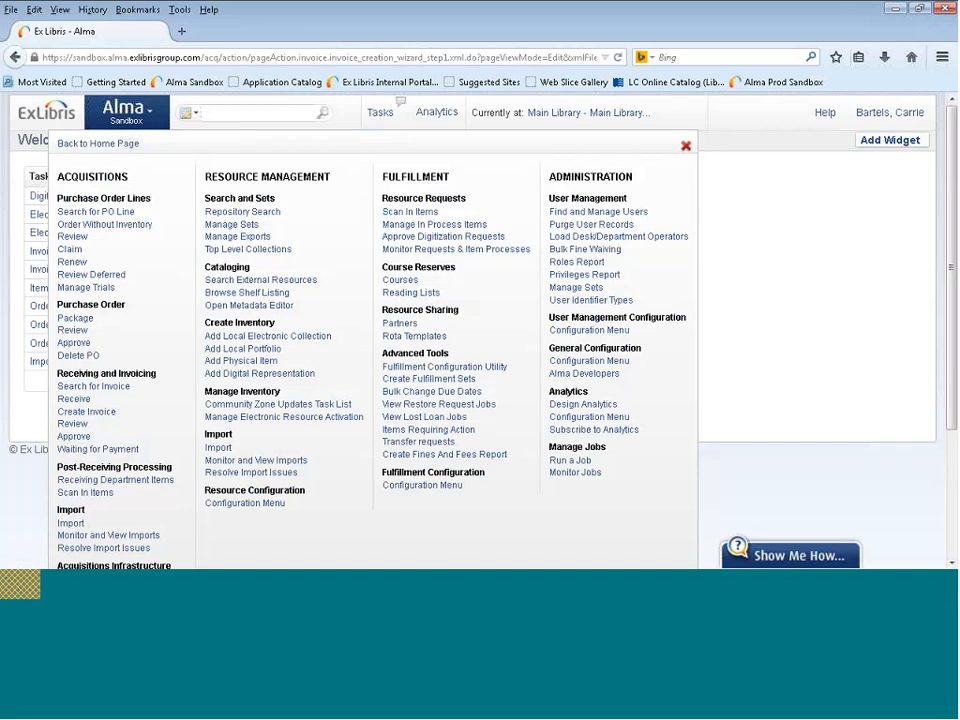
pyautogui.click(118, 388)
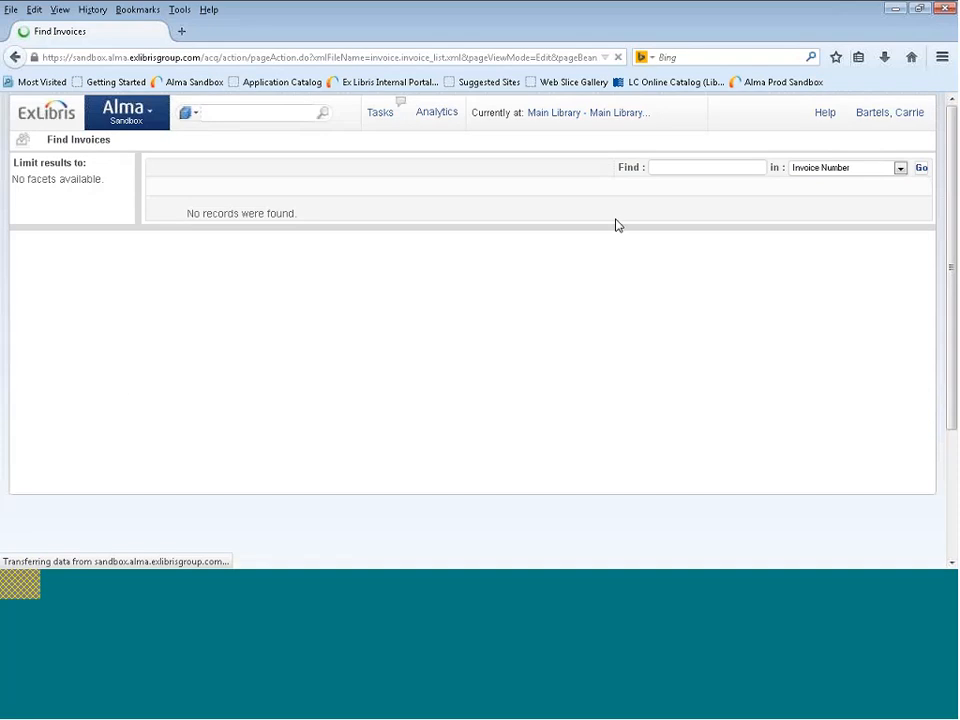
pyautogui.click(687, 168)
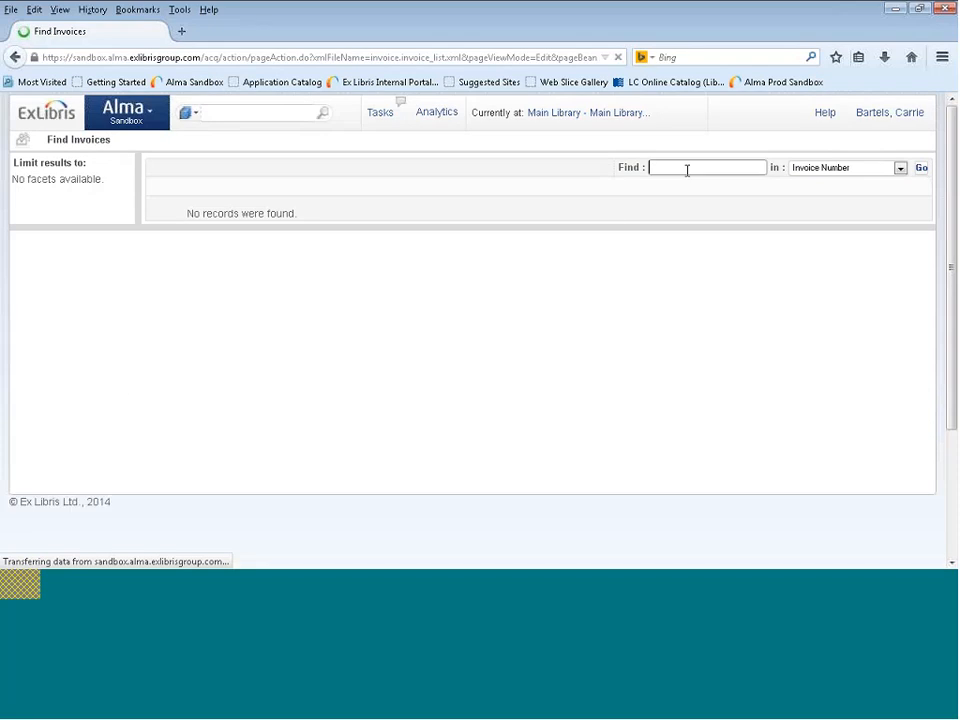
pyautogui.write('inv-20140530')
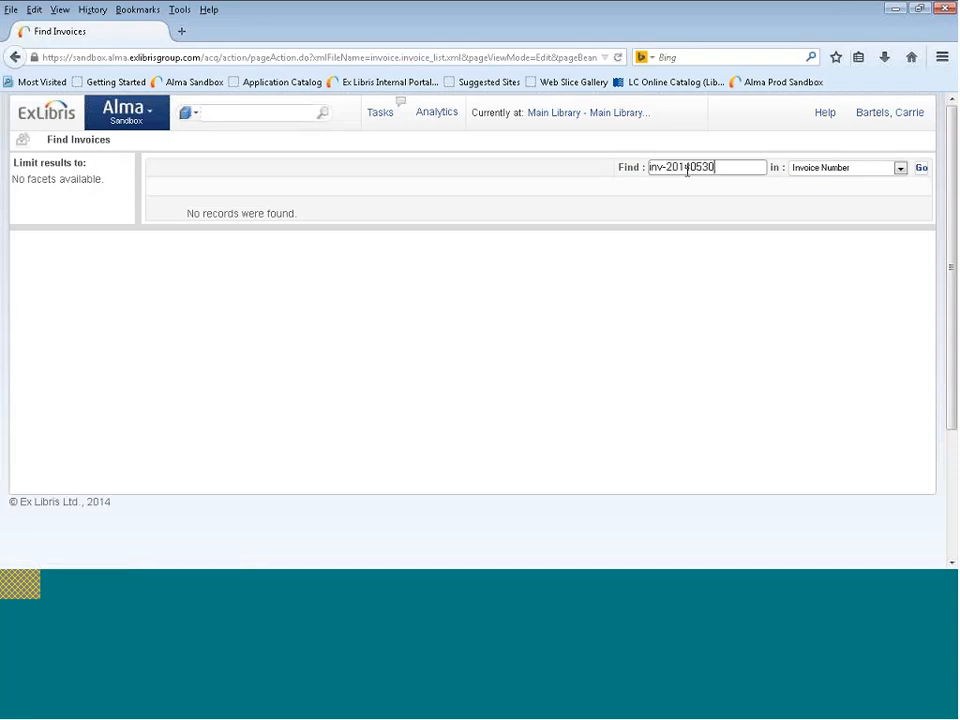
pyautogui.click(922, 168)
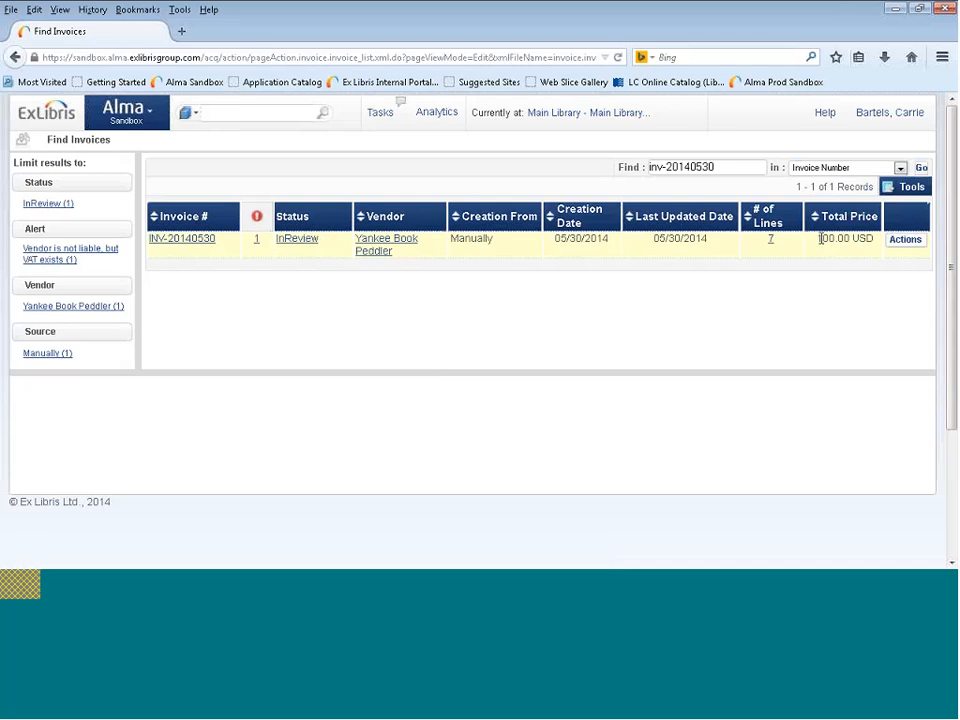
# View the details of the found invoice and examine the invoice date and total invoice lines amount in its summary.
pyautogui.click(904, 242)
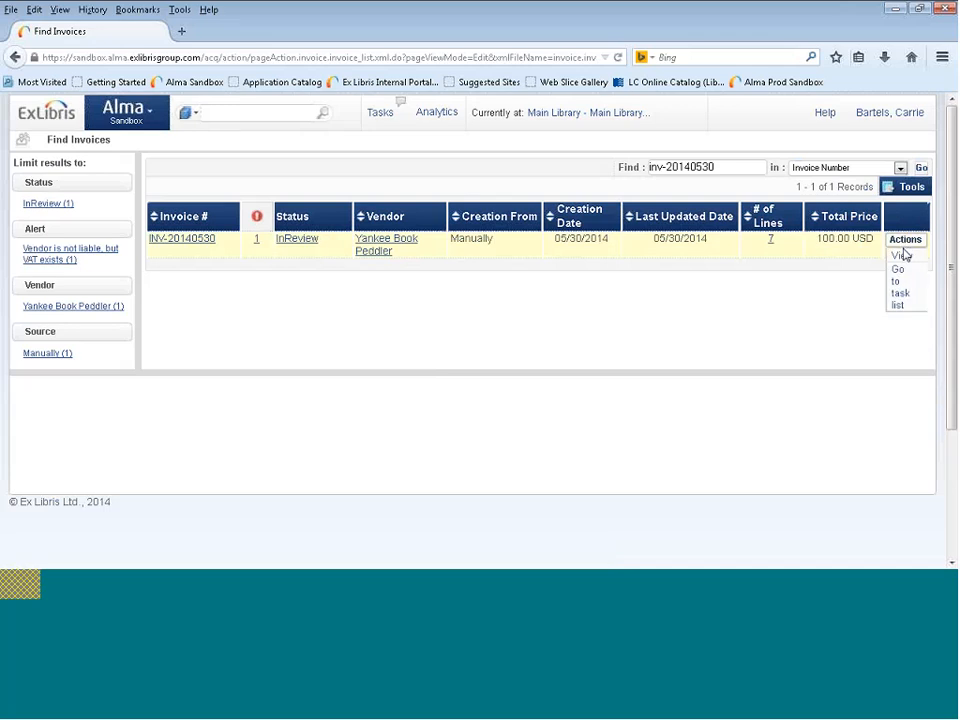
pyautogui.click(902, 255)
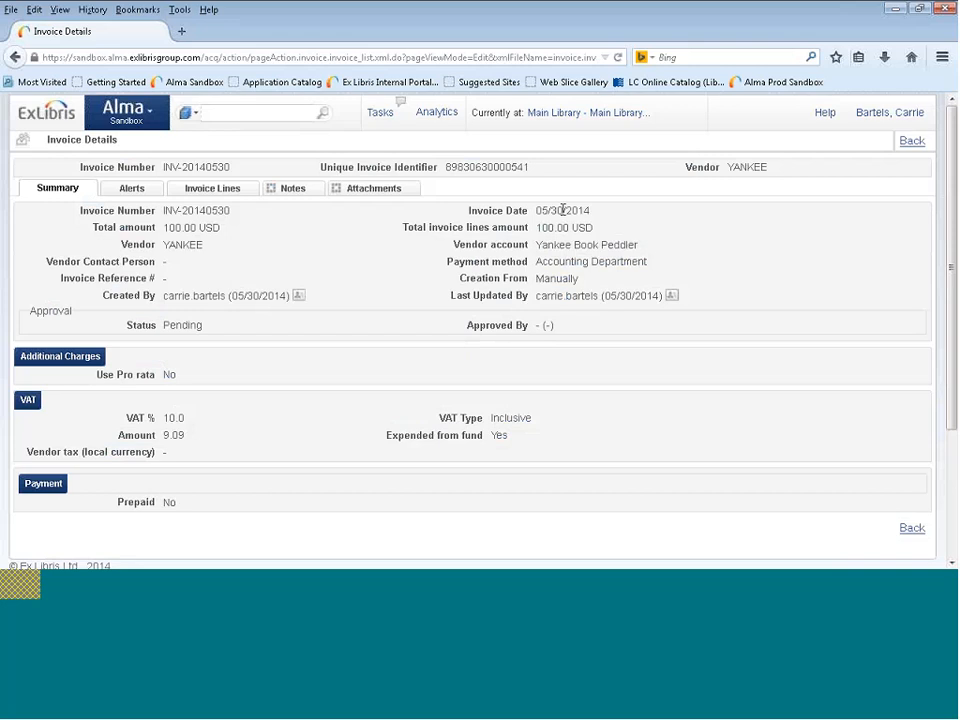
pyautogui.moveTo(540, 211)
pyautogui.mouseDown()
pyautogui.moveTo(591, 211)
pyautogui.moveTo(593, 228)
pyautogui.moveTo(536, 243)
pyautogui.moveTo(537, 232)
pyautogui.mouseUp()
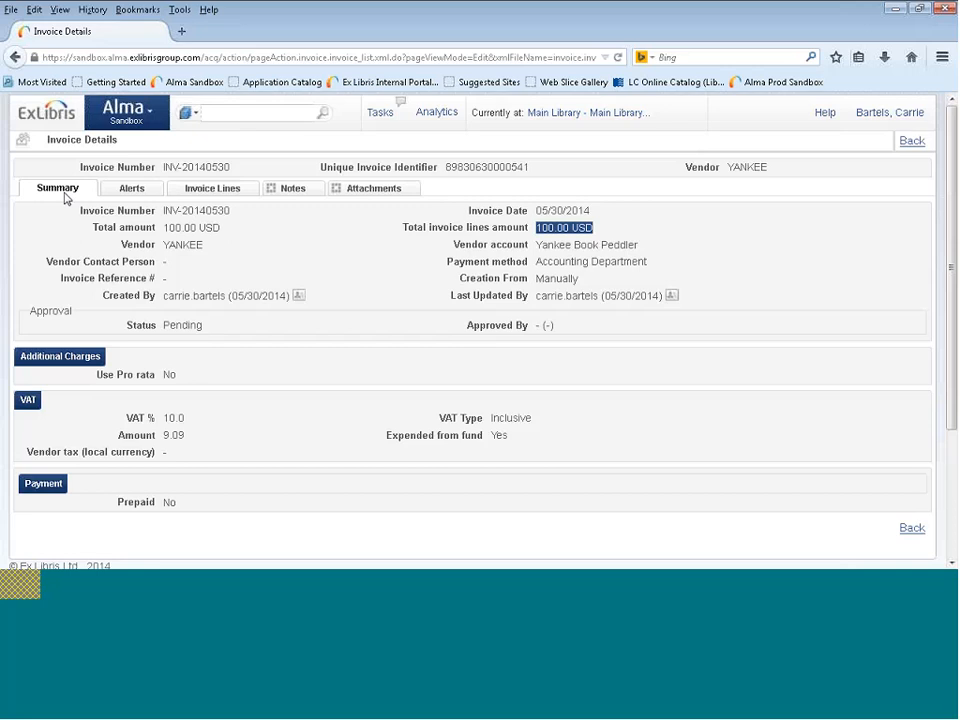
# Examine the invoice lines, checking the first line's total price, description and assigned fund.
pyautogui.click(227, 192)
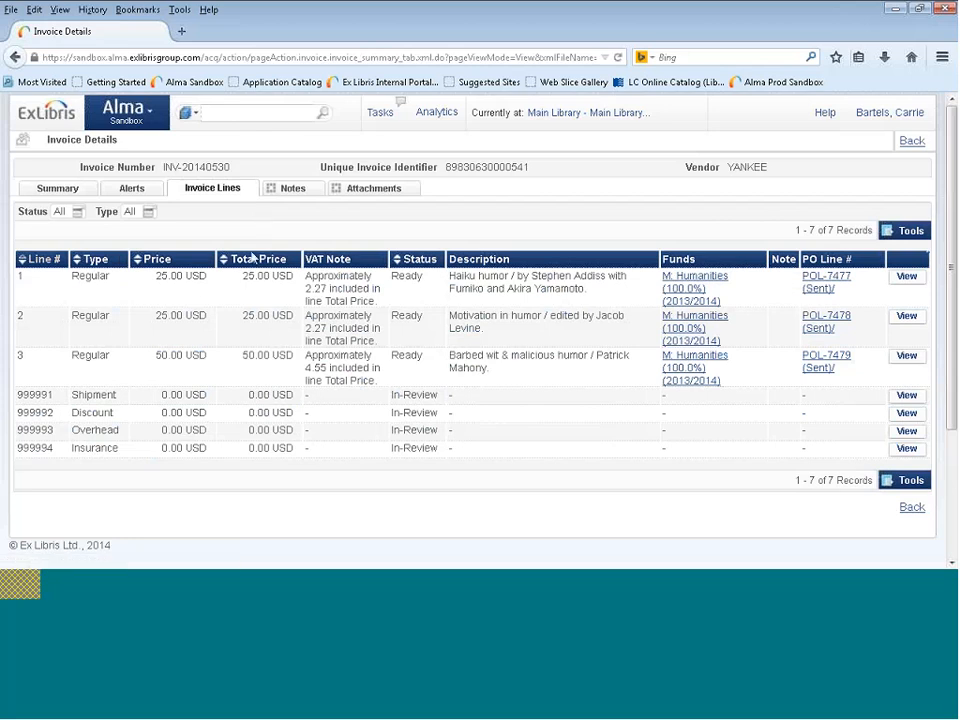
pyautogui.moveTo(157, 276); pyautogui.dragTo(290, 278)
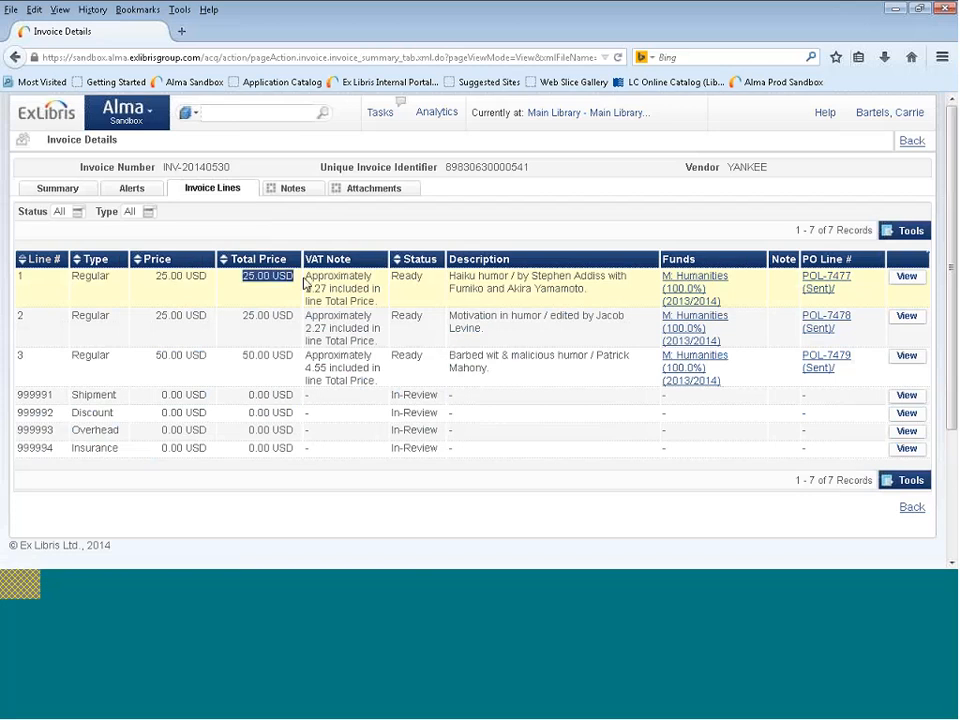
pyautogui.click(302, 283)
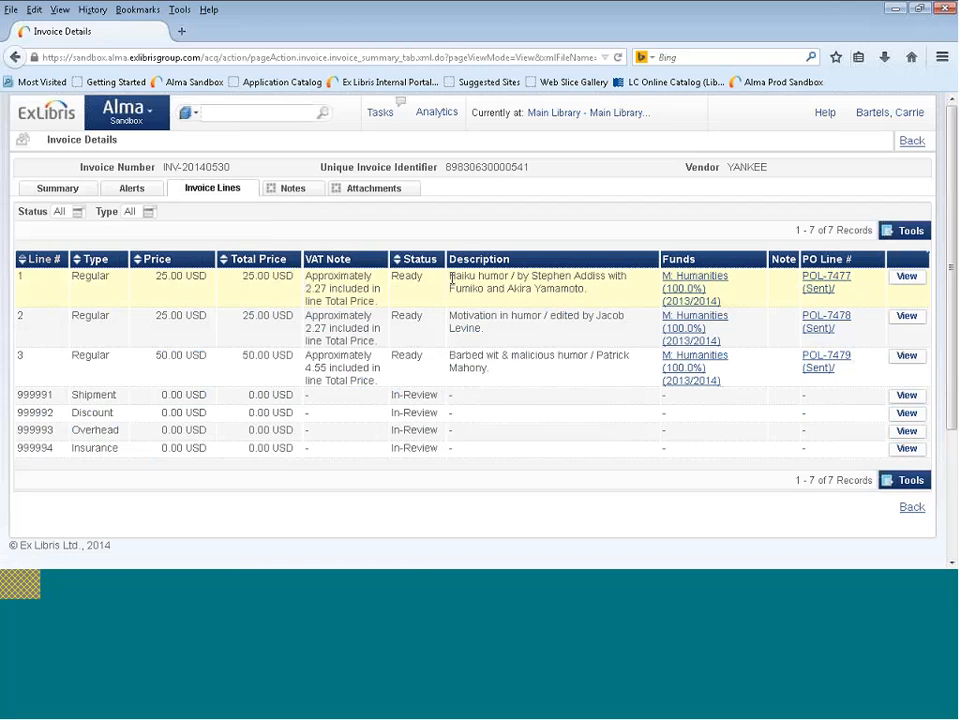
pyautogui.moveTo(449, 277); pyautogui.dragTo(660, 294)
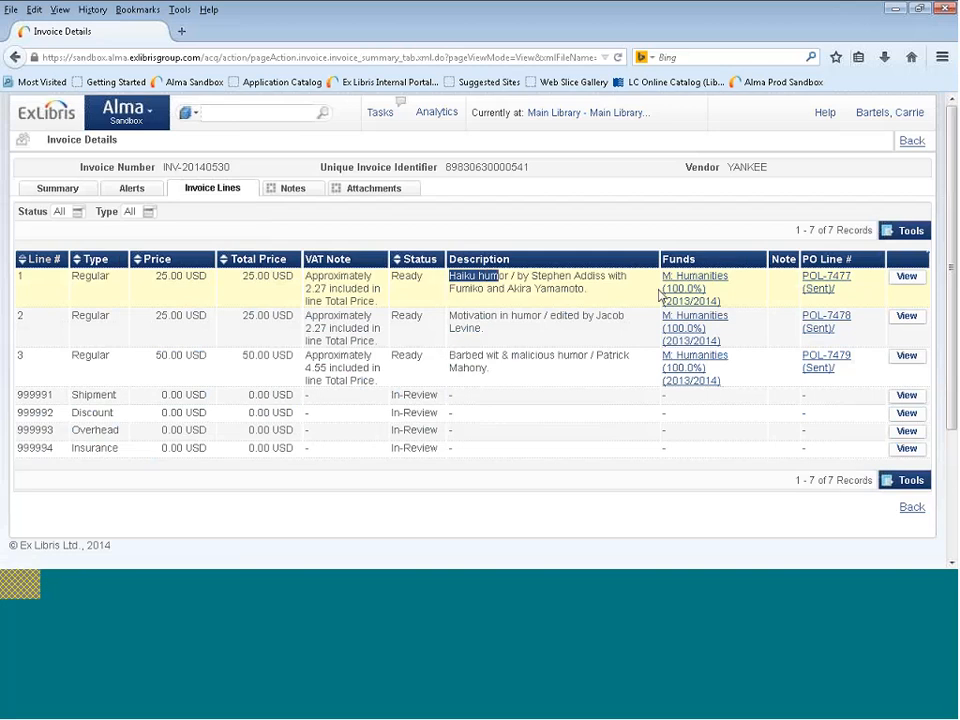
pyautogui.moveTo(735, 298); pyautogui.dragTo(663, 276)
pyautogui.click(741, 290)
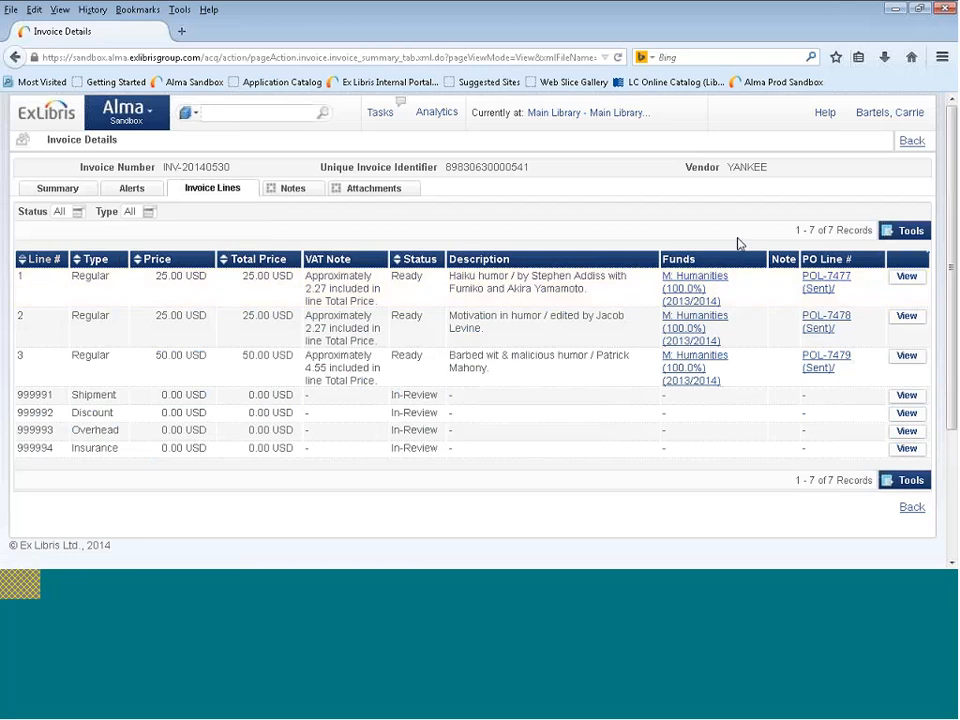
# Leave the invoice details and switch to the presentation's Invoice Overview slide.
pyautogui.click(911, 142)
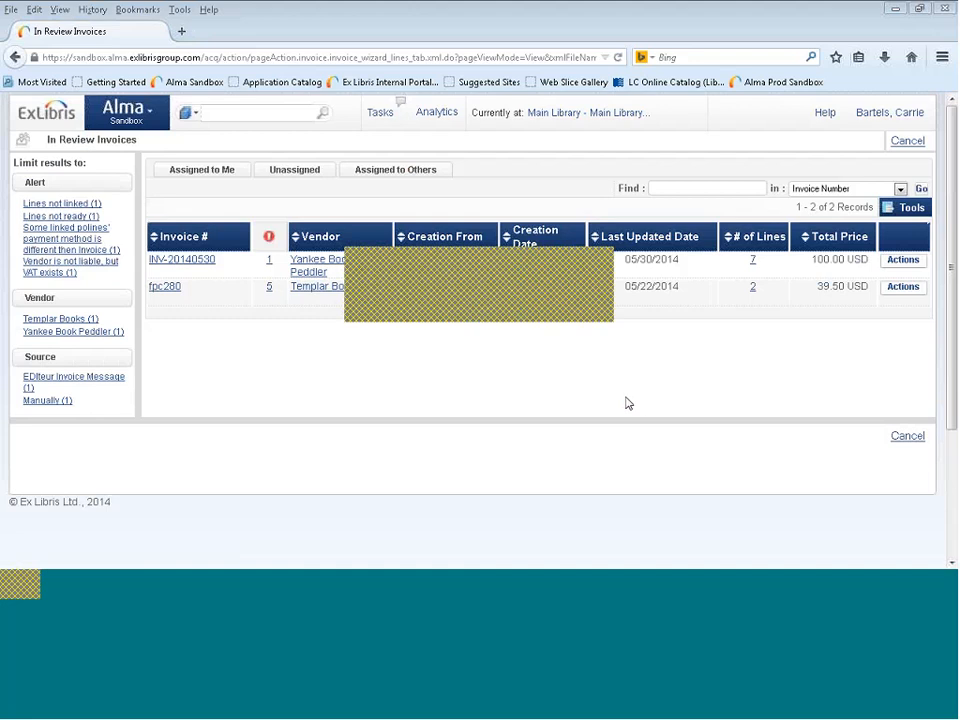
pyautogui.hotkey('alt', 'Tab')
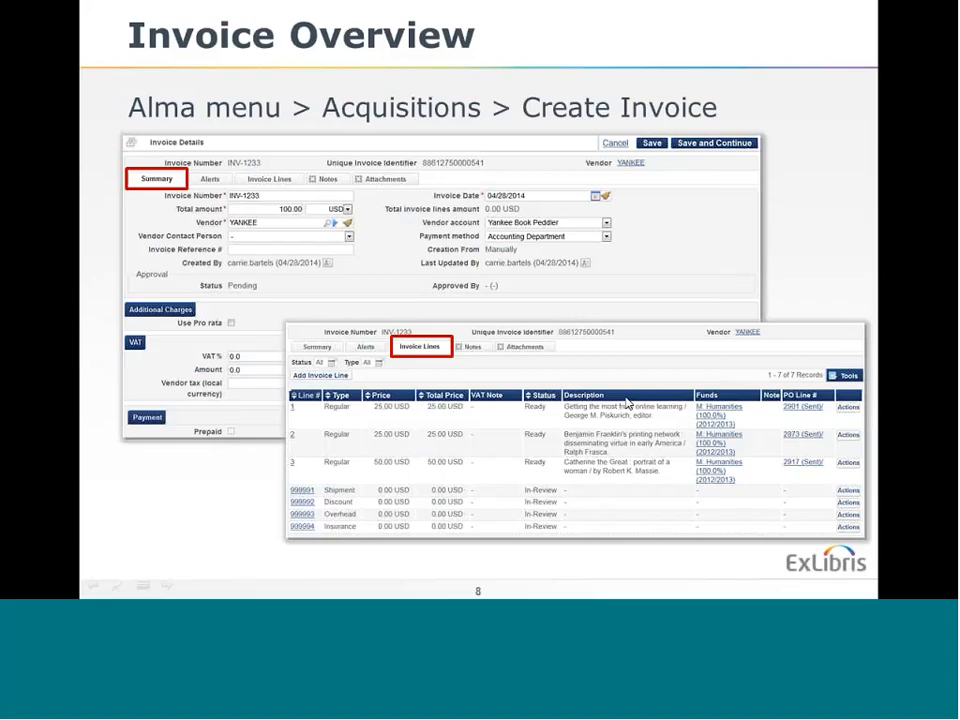
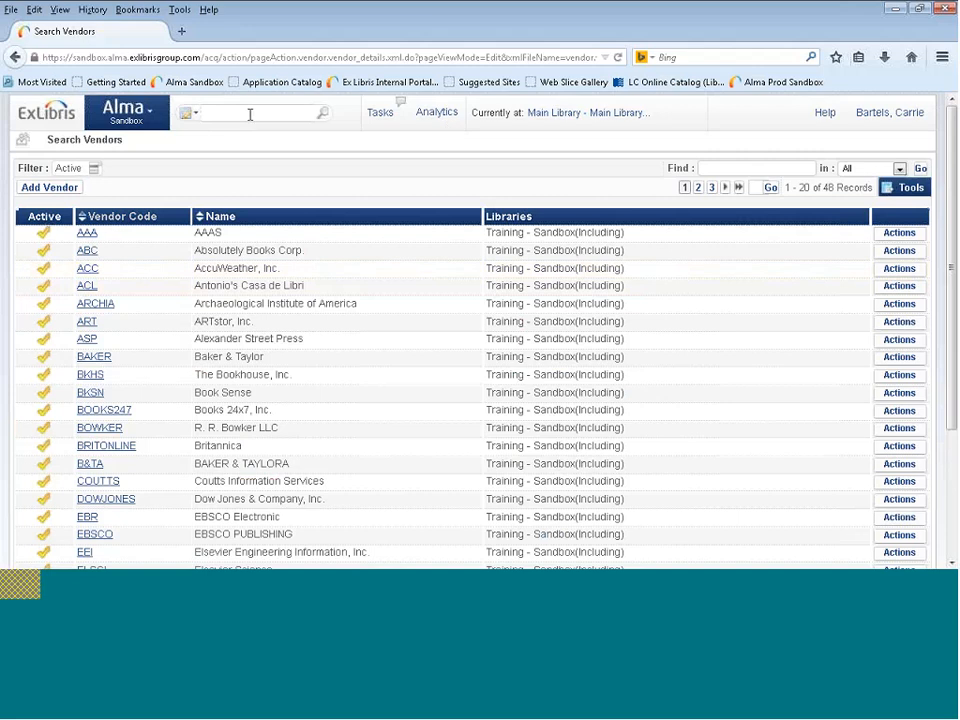
# Search the invoices for invoice number inv-20140530.
pyautogui.click(214, 113)
pyautogui.write('inv- 20140530')
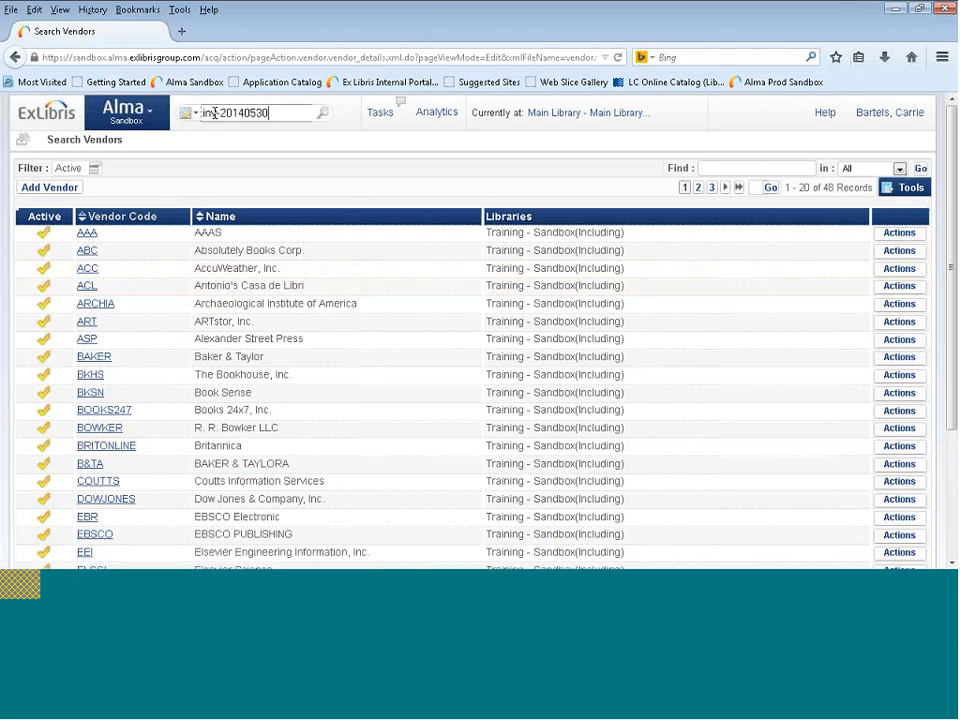
pyautogui.click(324, 114)
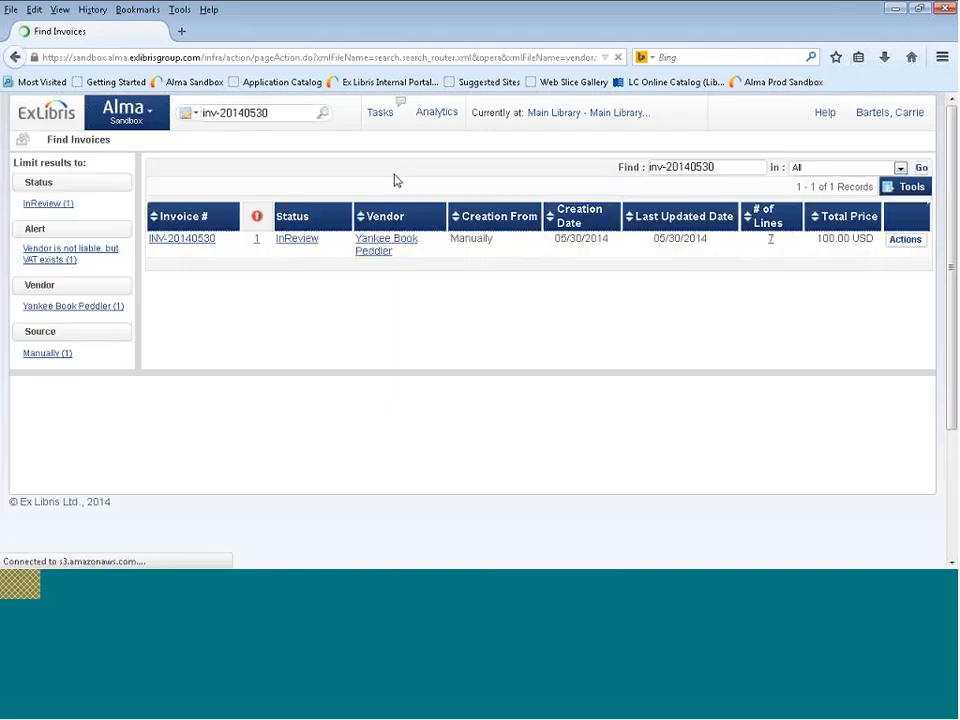
# Go from the found invoice to its In Review task list and open the invoice for editing.
pyautogui.click(906, 242)
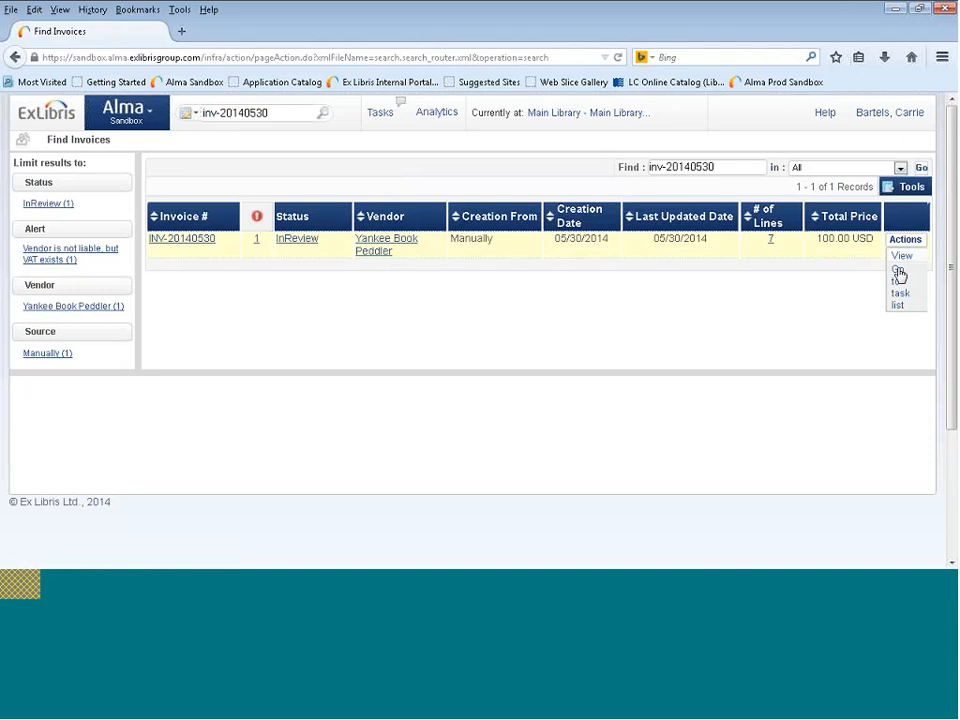
pyautogui.click(899, 274)
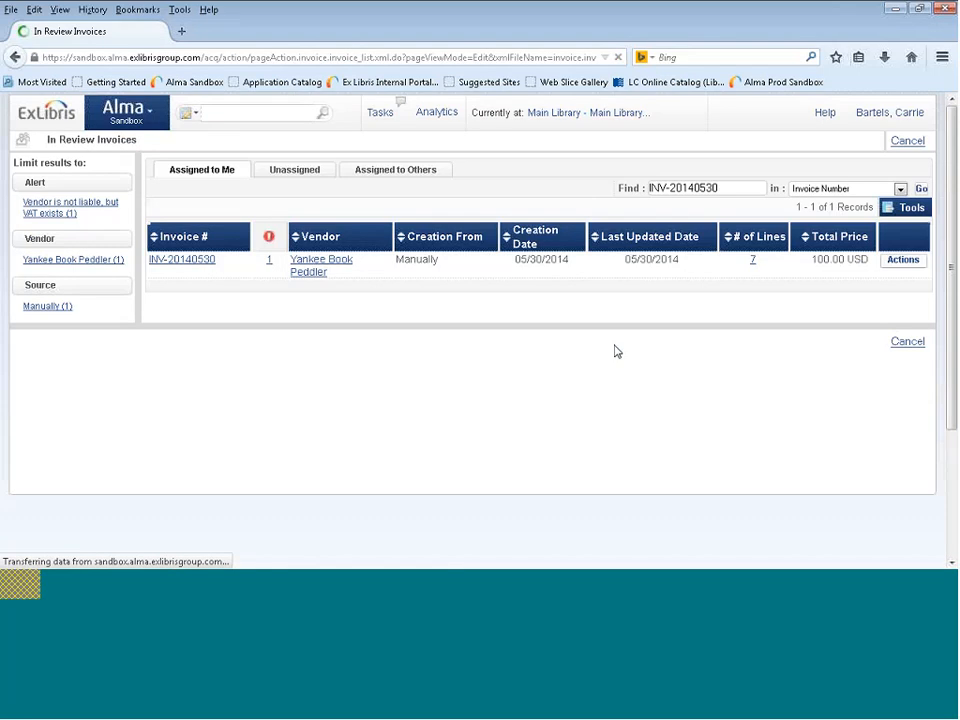
pyautogui.click(900, 262)
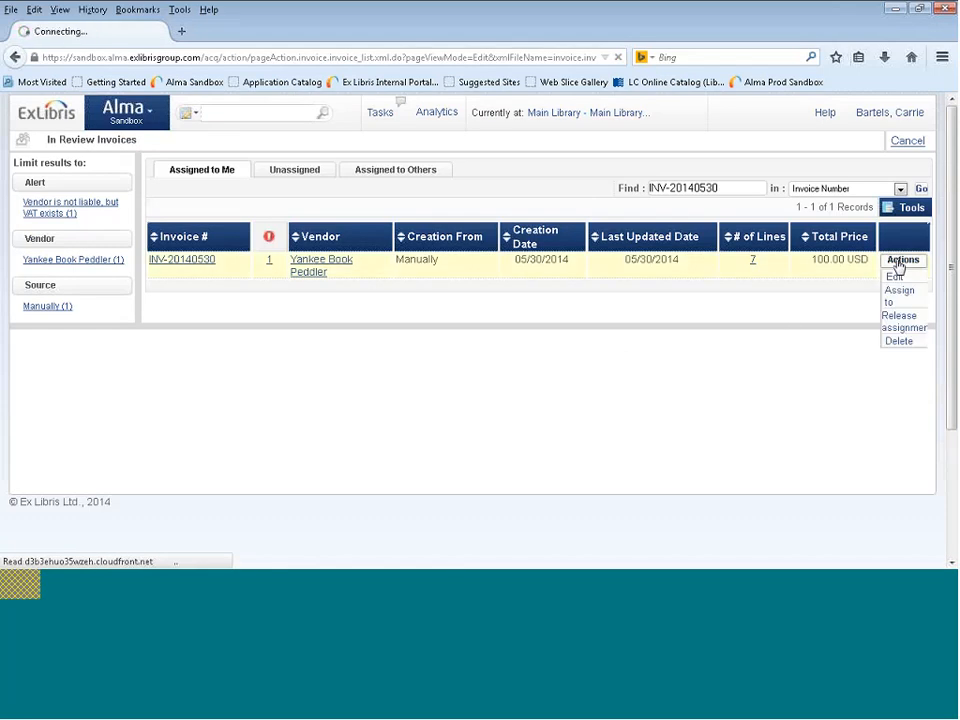
pyautogui.click(894, 276)
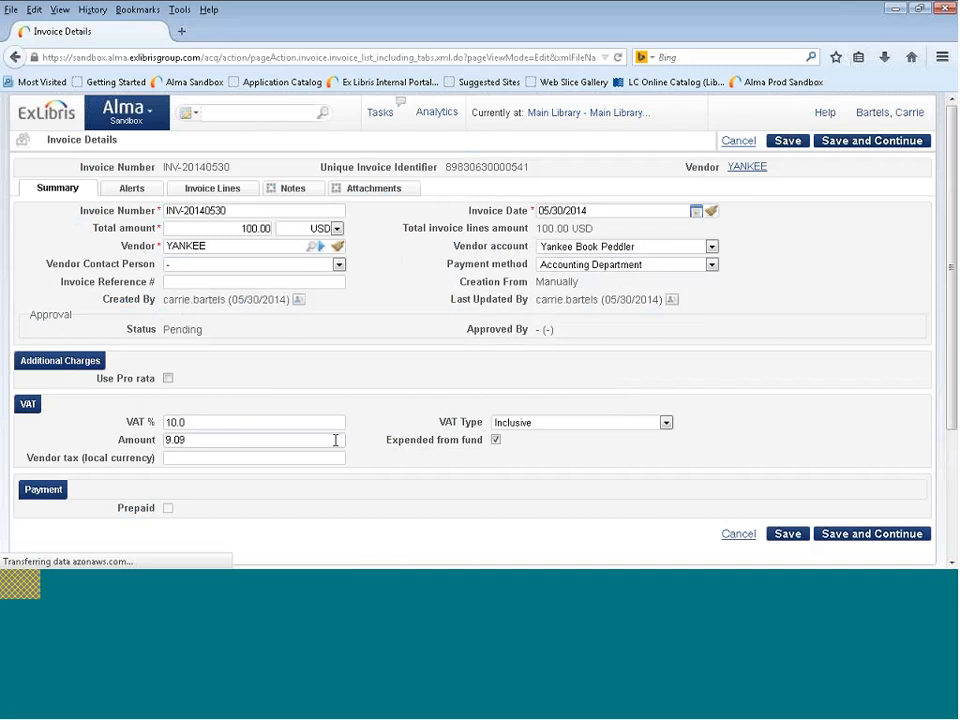
# Examine the total amount, VAT percentage and VAT amount in the invoice summary.
pyautogui.click(272, 229)
pyautogui.doubleClick(255, 241)
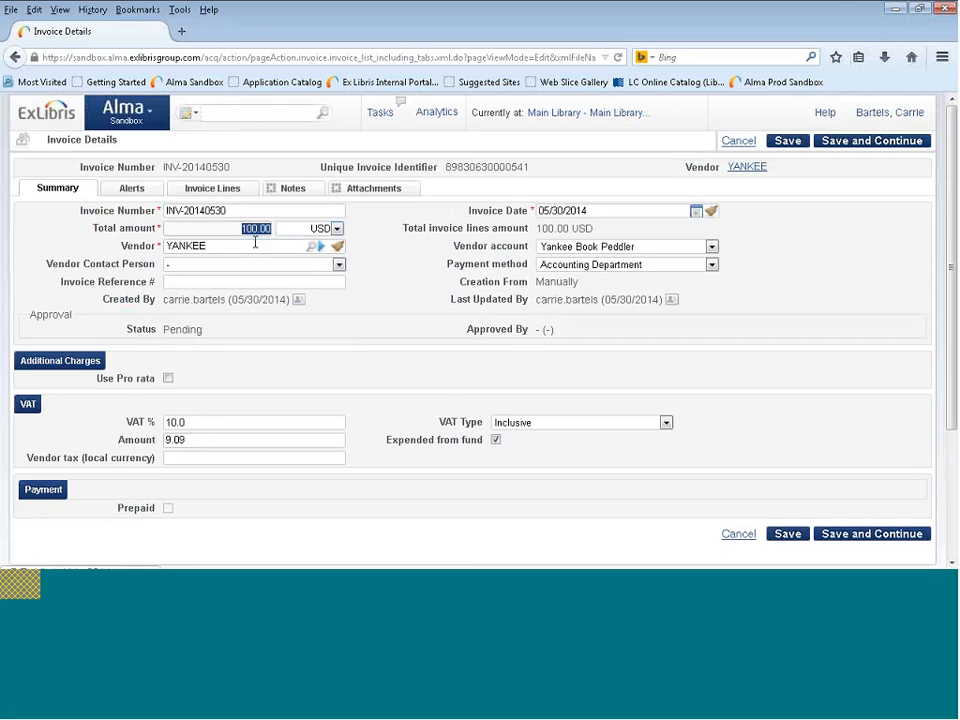
pyautogui.click(214, 419)
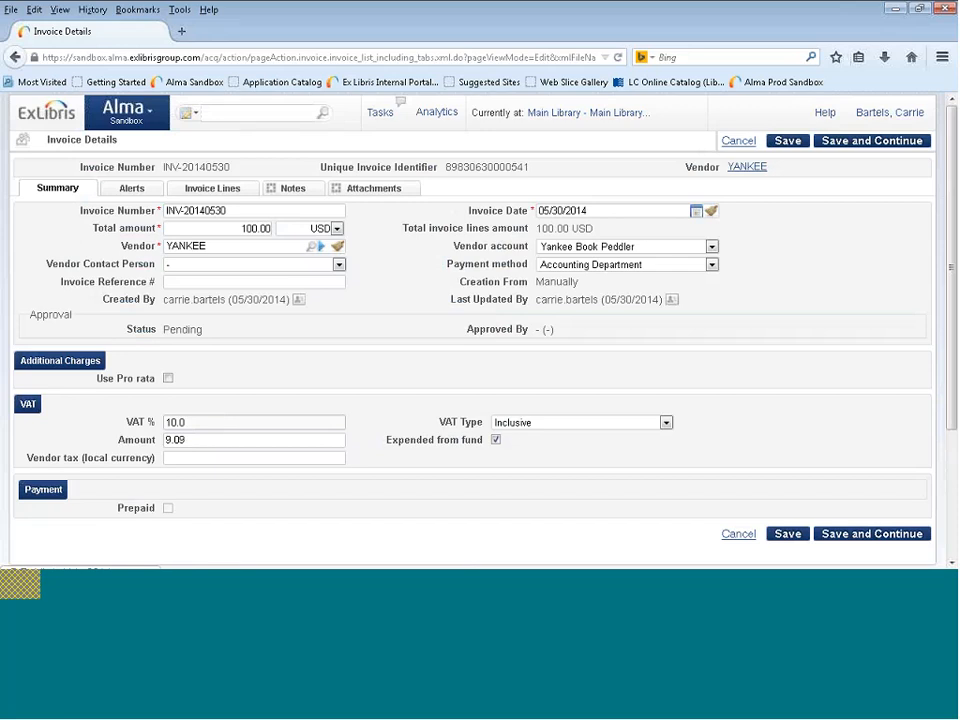
pyautogui.click(204, 441)
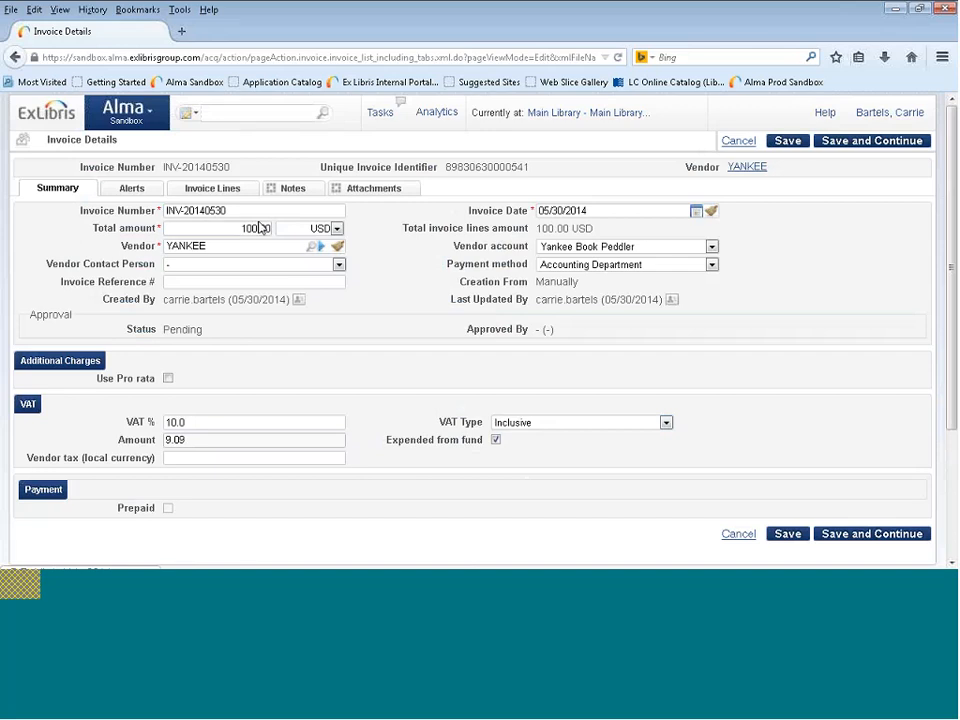
# Open the invoice lines and examine the first line's total price and the VAT notes of lines 1 to 3.
pyautogui.click(227, 195)
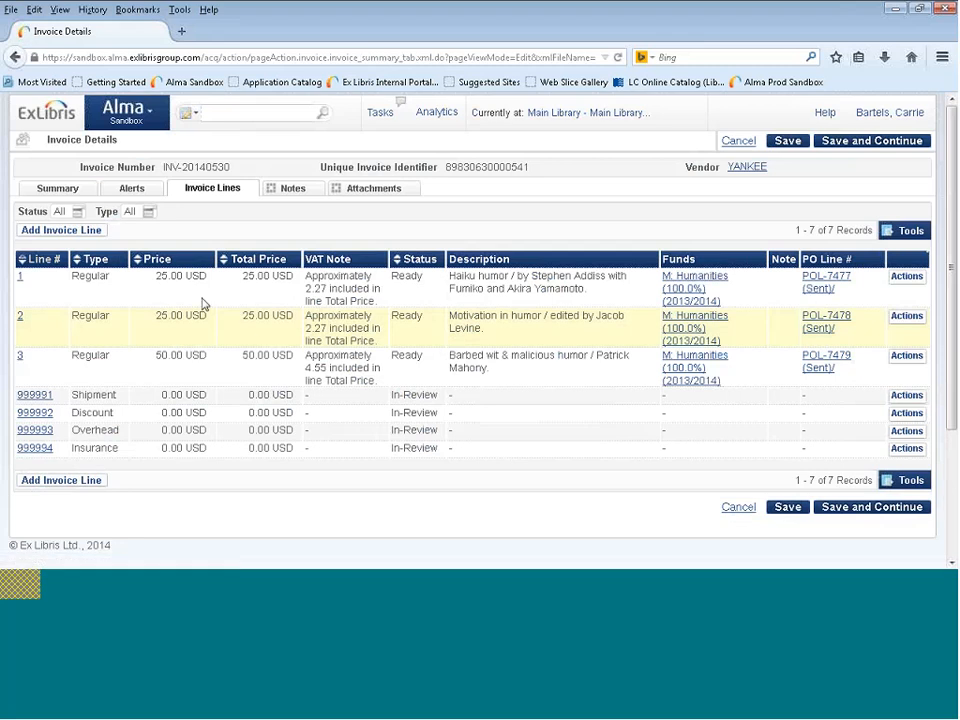
pyautogui.moveTo(242, 276); pyautogui.dragTo(293, 280)
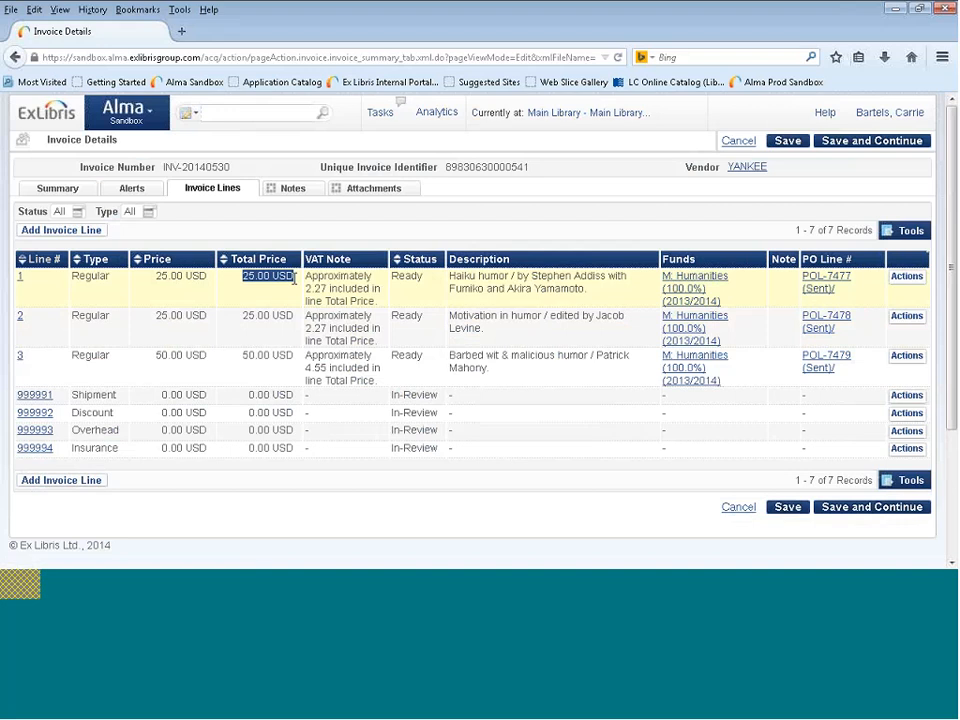
pyautogui.click(310, 283)
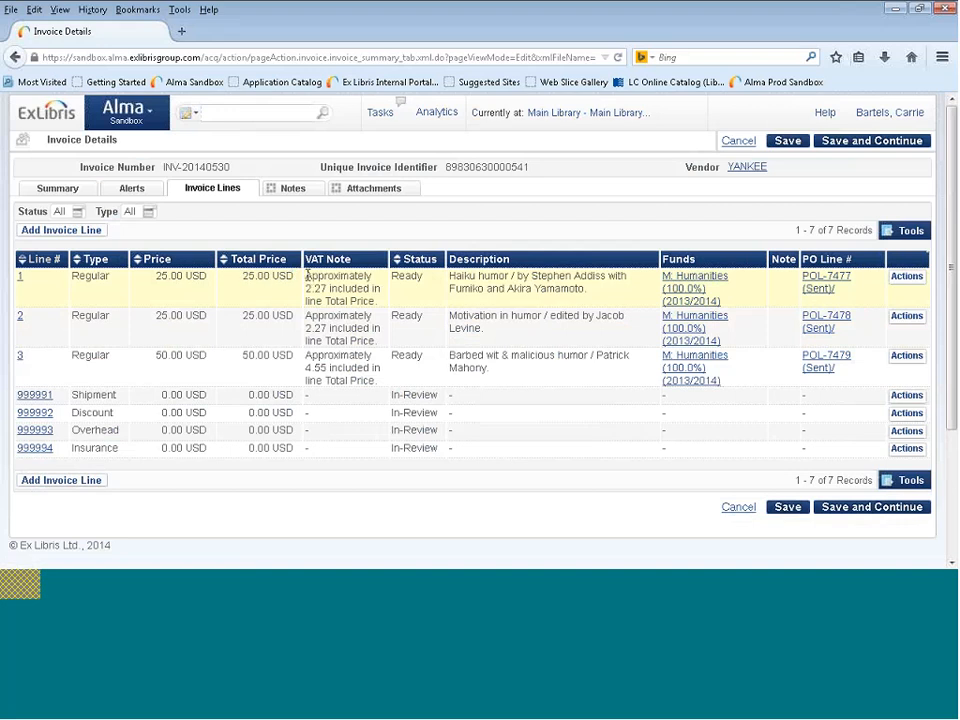
pyautogui.moveTo(306, 279); pyautogui.dragTo(378, 297)
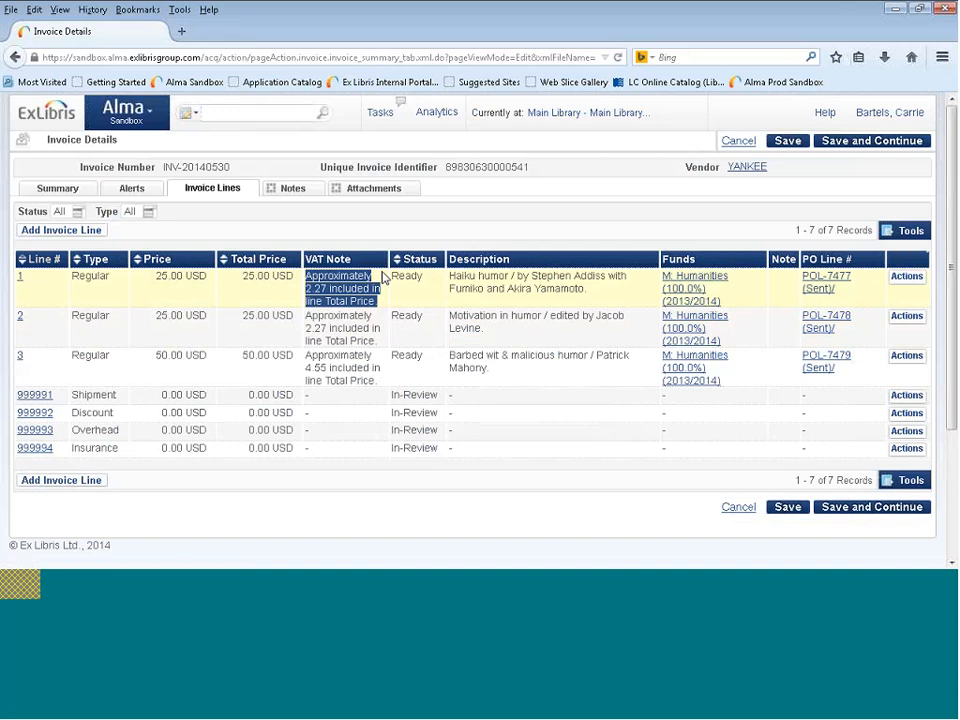
pyautogui.moveTo(242, 278); pyautogui.dragTo(291, 281)
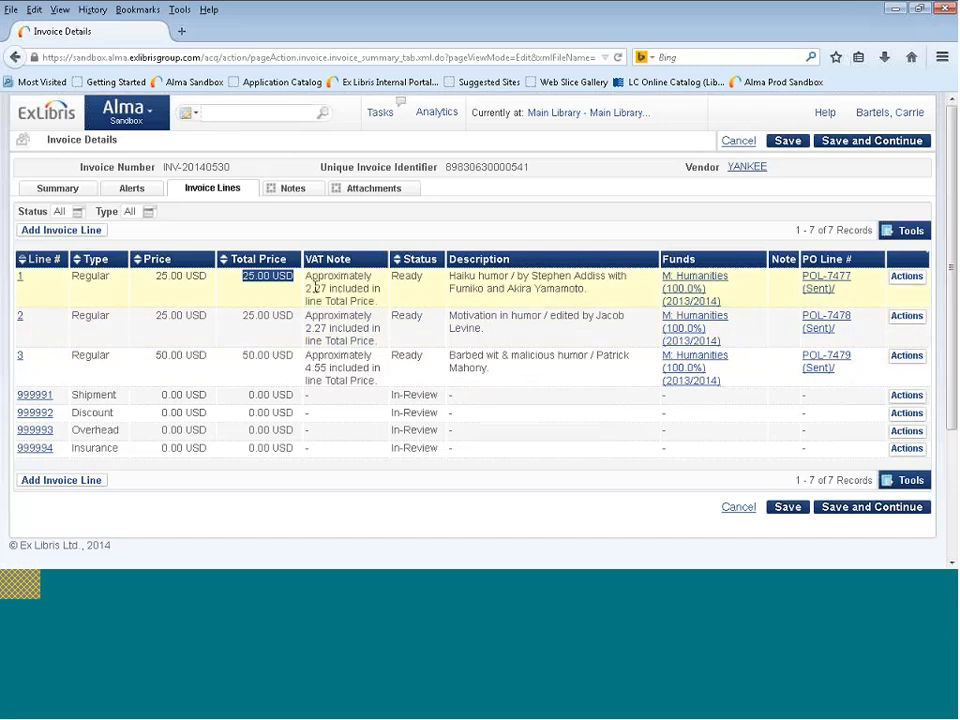
pyautogui.moveTo(308, 275); pyautogui.dragTo(375, 300)
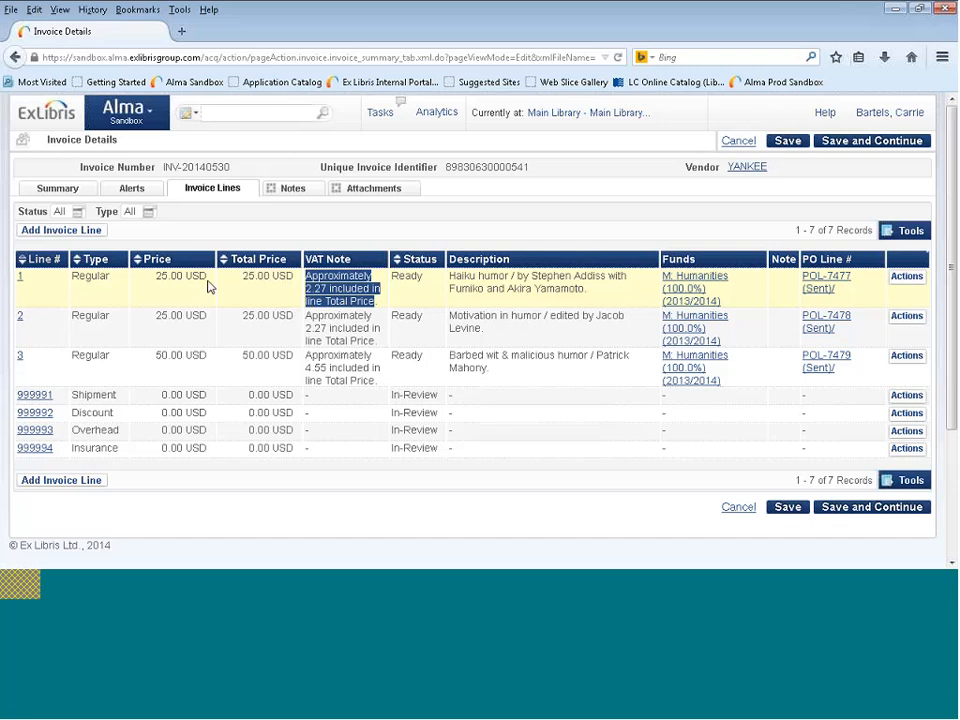
pyautogui.moveTo(305, 316); pyautogui.dragTo(378, 341)
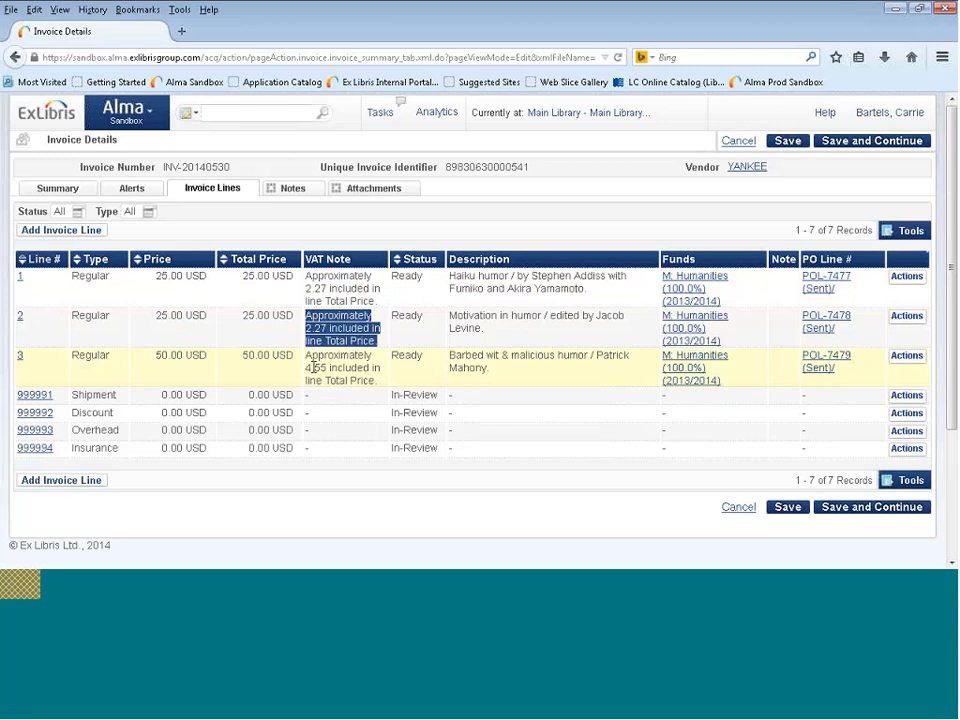
pyautogui.moveTo(306, 356); pyautogui.dragTo(379, 386)
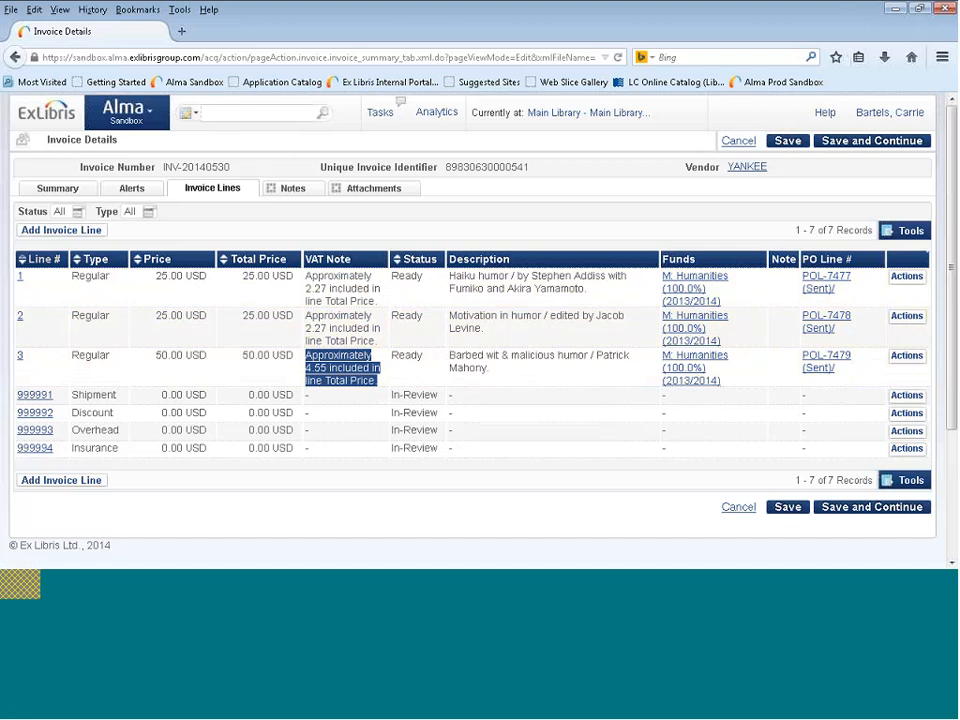
# Turn off Expended from fund in the invoice summary's VAT settings and display the updated invoice lines.
pyautogui.click(129, 214)
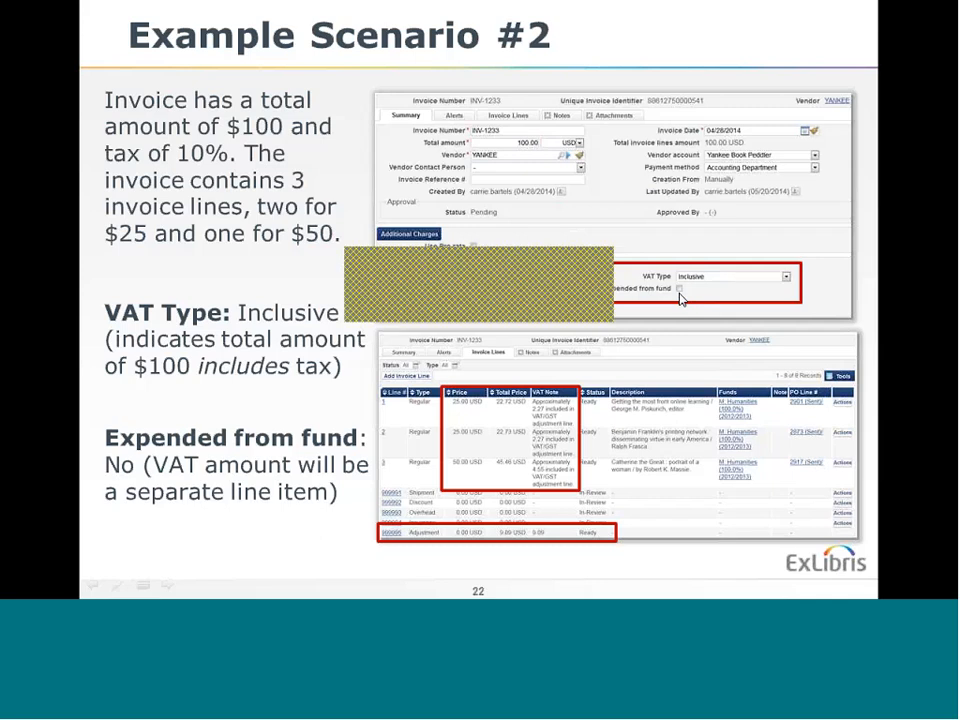
pyautogui.hotkey('alt', 'Tab')
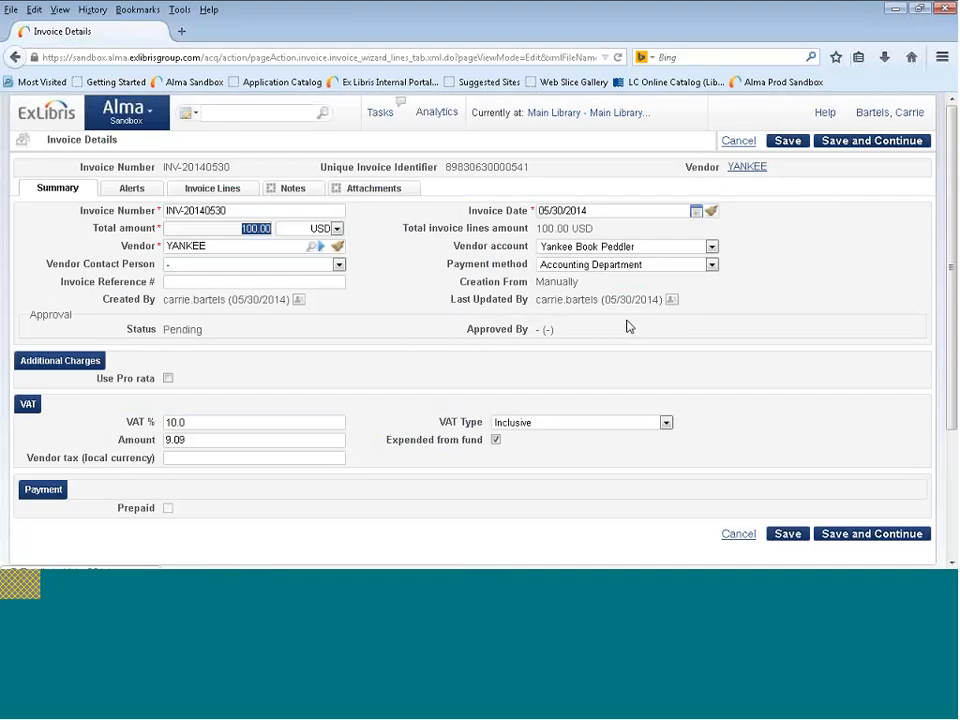
pyautogui.click(498, 442)
pyautogui.click(497, 442)
pyautogui.click(226, 192)
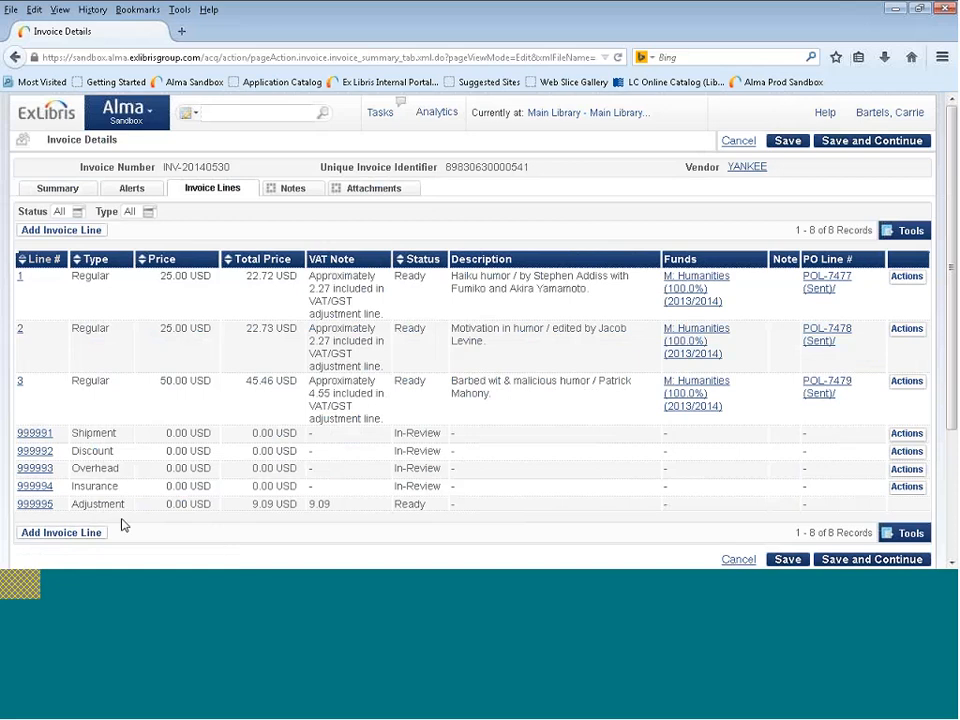
# Examine the Adjustment line's type and VAT note in the invoice lines.
pyautogui.moveTo(129, 508); pyautogui.dragTo(71, 516)
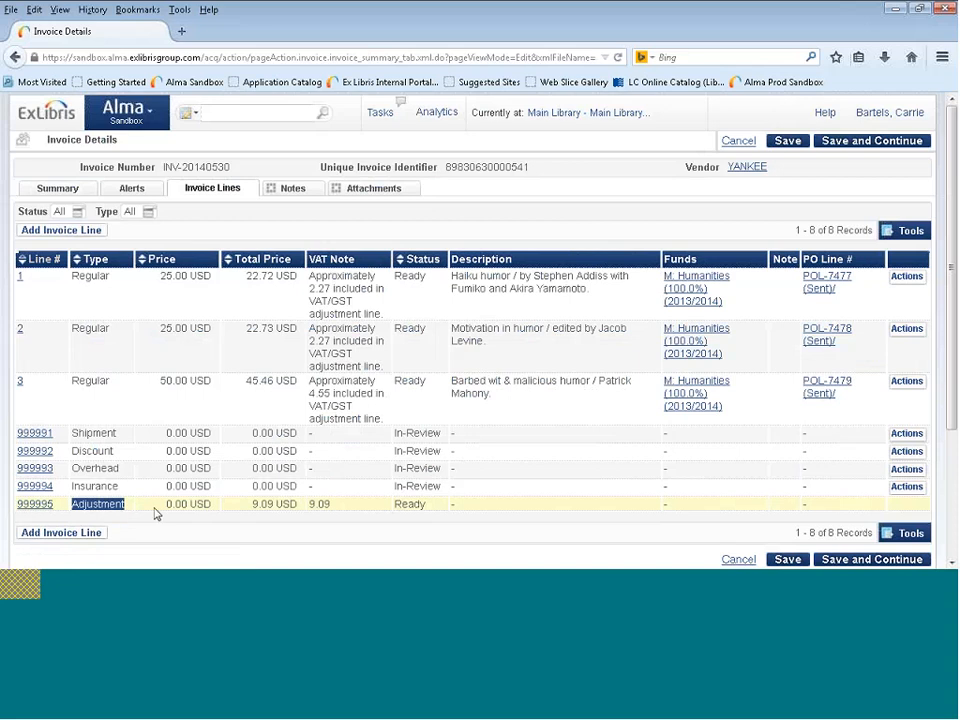
pyautogui.moveTo(331, 504); pyautogui.dragTo(308, 504)
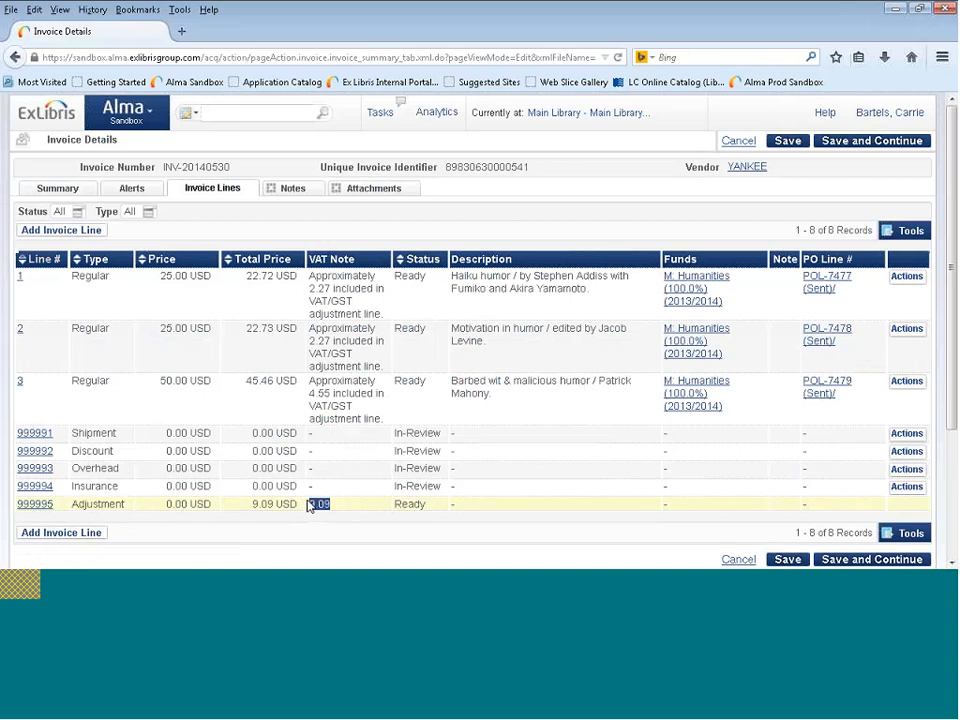
pyautogui.click(336, 510)
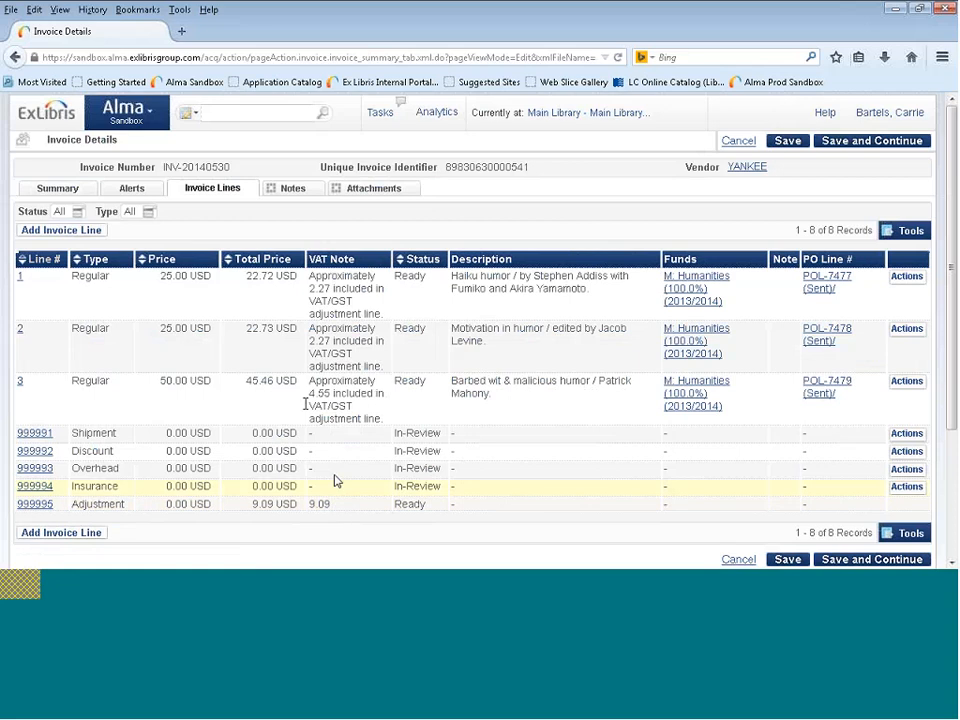
# Compare the first invoice line's total price and VAT note with the VAT amount on the Adjustment line.
pyautogui.tripleClick(253, 276)
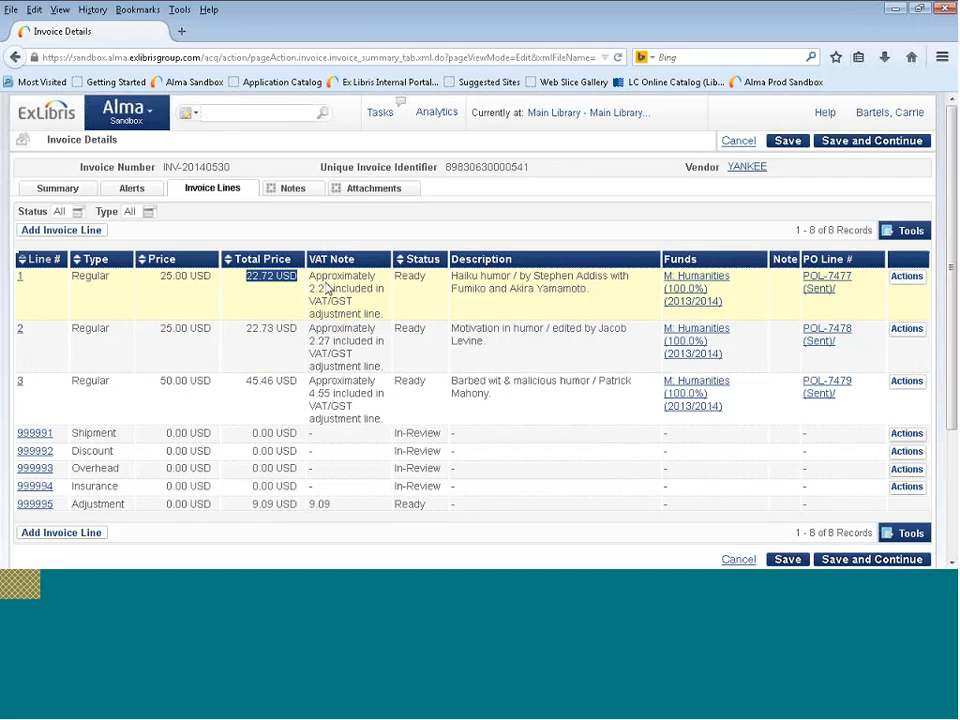
pyautogui.moveTo(310, 276); pyautogui.dragTo(352, 291)
pyautogui.moveTo(383, 312); pyautogui.dragTo(383, 311)
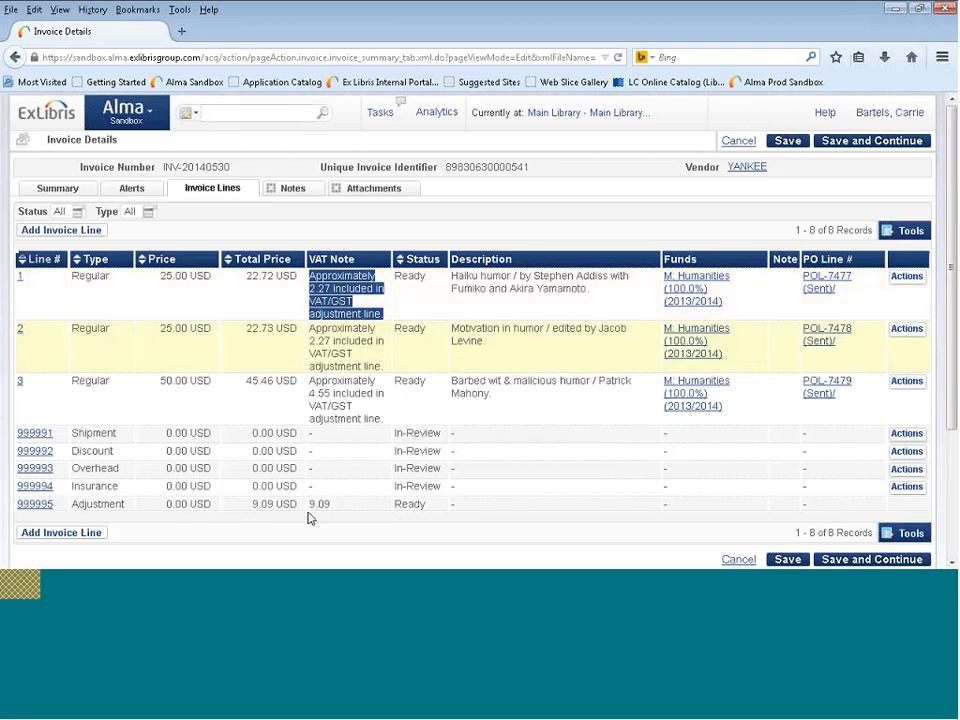
pyautogui.moveTo(308, 505); pyautogui.dragTo(337, 508)
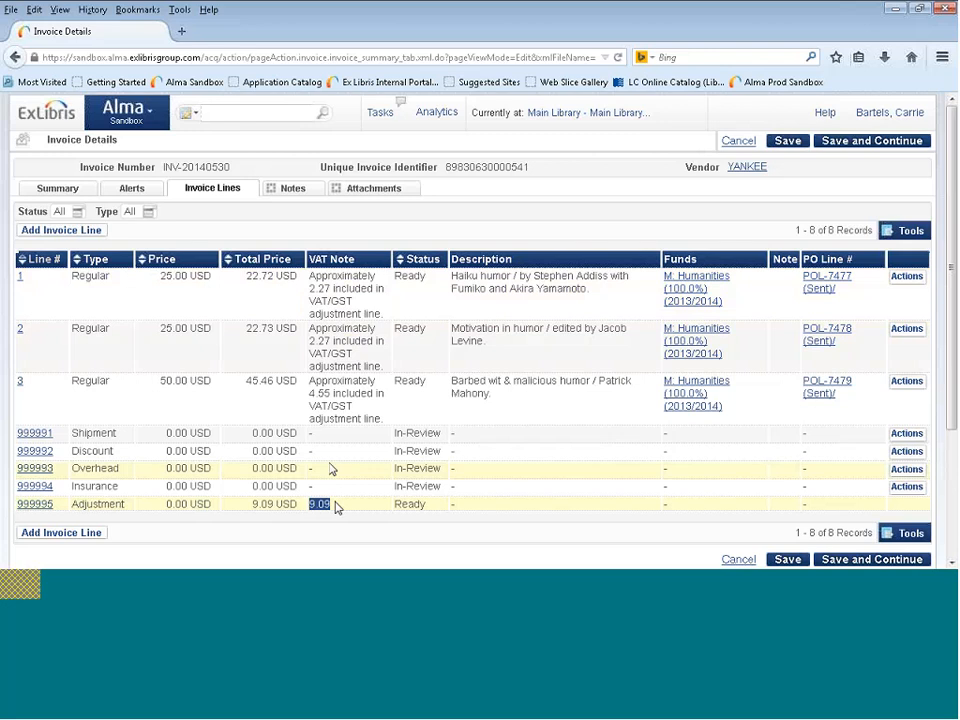
pyautogui.moveTo(247, 275); pyautogui.dragTo(296, 276)
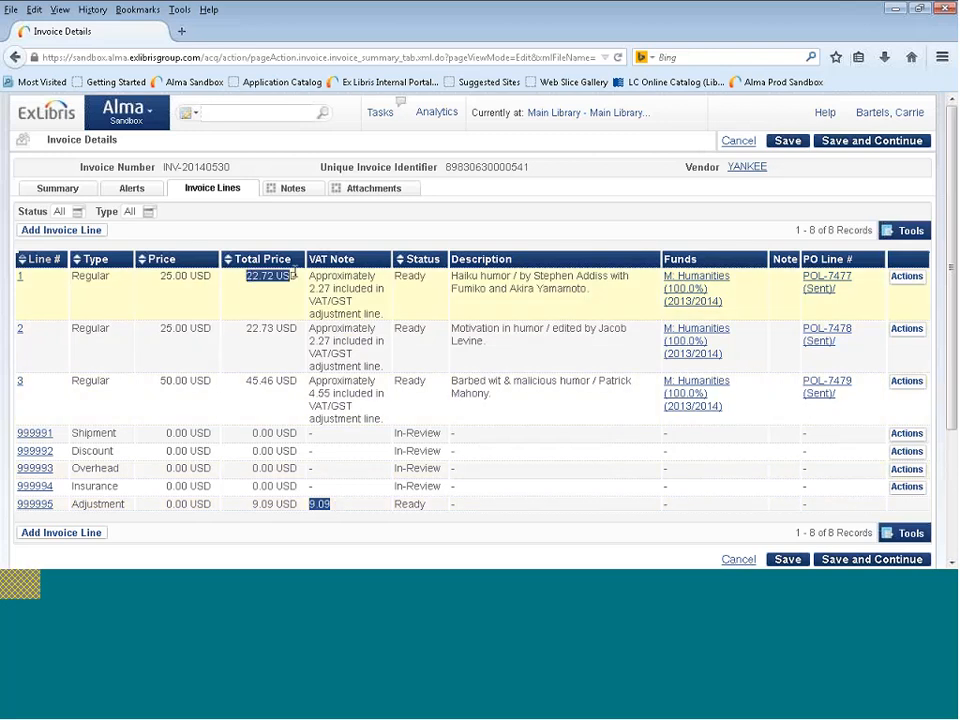
pyautogui.click(299, 276)
pyautogui.tripleClick(297, 277)
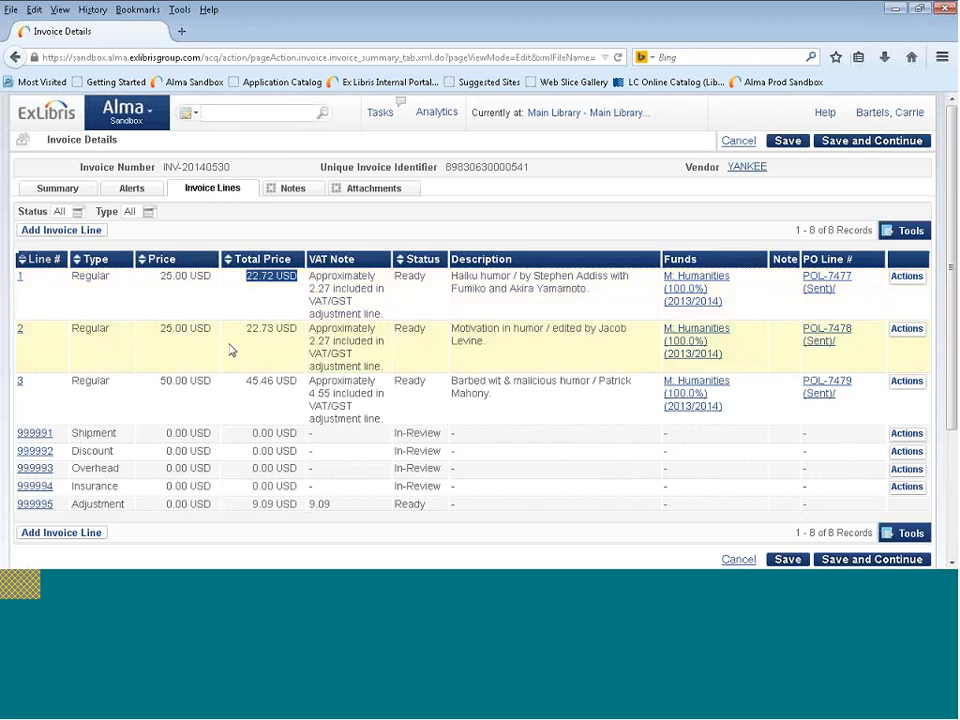
pyautogui.doubleClick(320, 505)
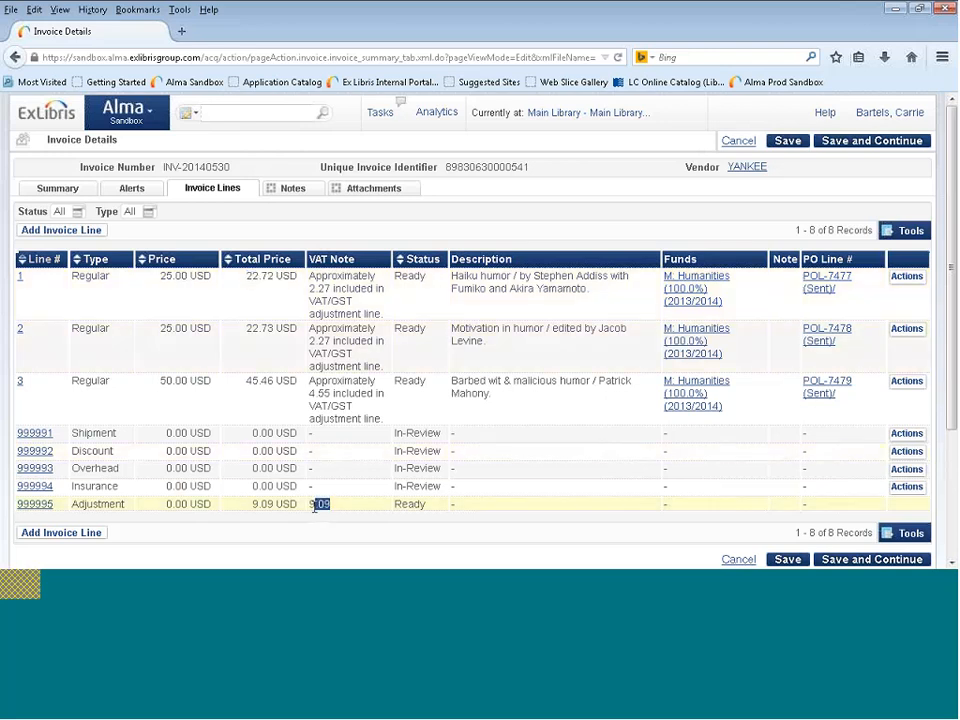
pyautogui.click(341, 510)
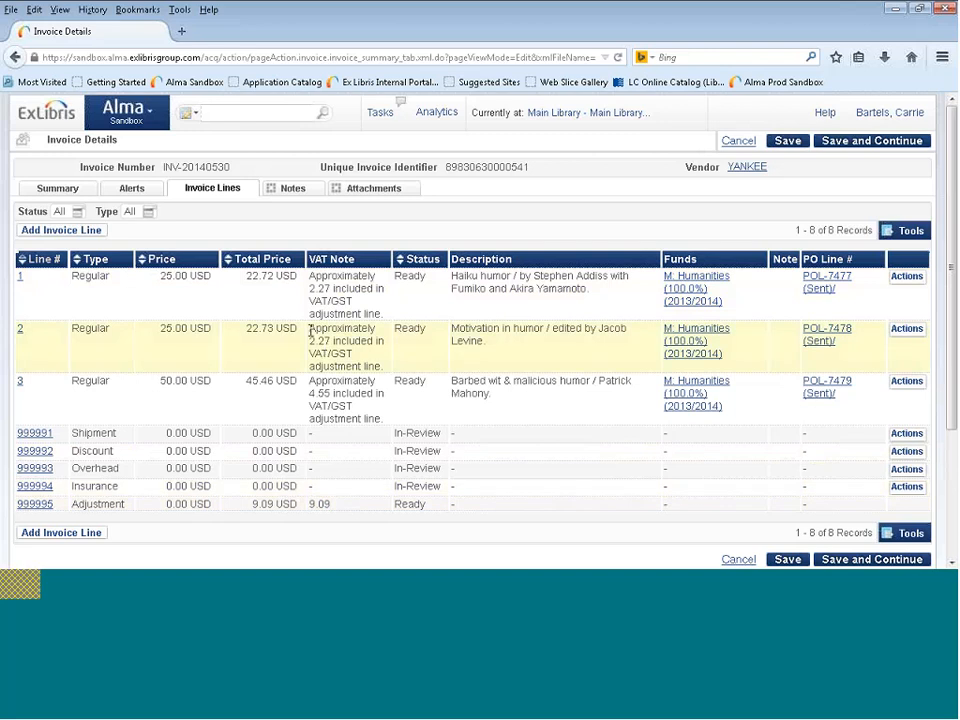
# Examine the VAT notes of invoice lines 2 and 3.
pyautogui.moveTo(310, 331); pyautogui.dragTo(380, 362)
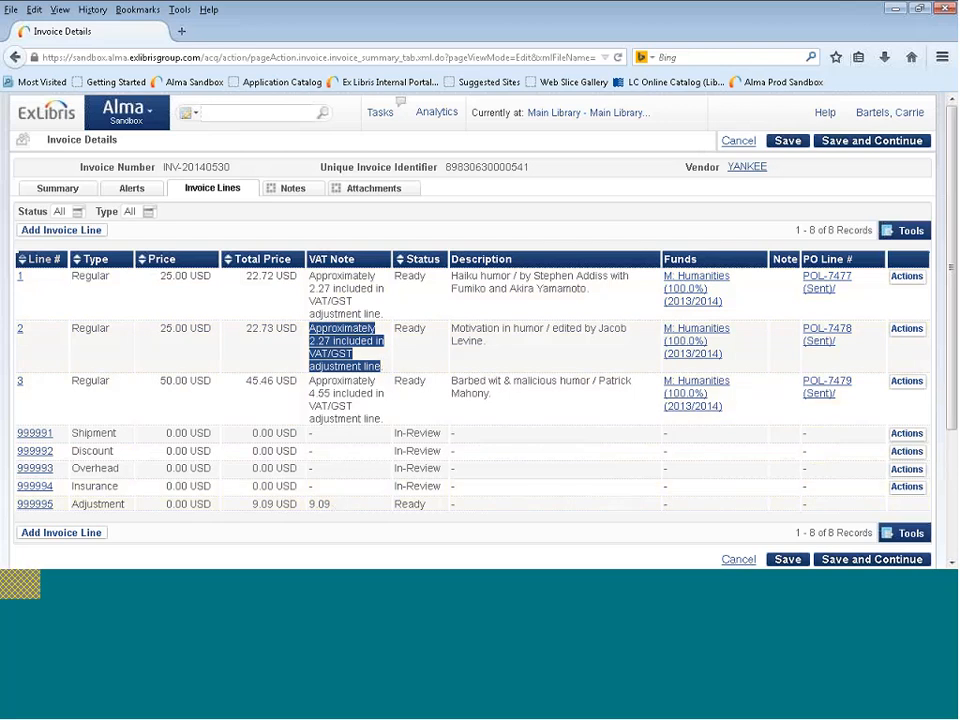
pyautogui.click(311, 383)
pyautogui.moveTo(311, 383); pyautogui.dragTo(386, 421)
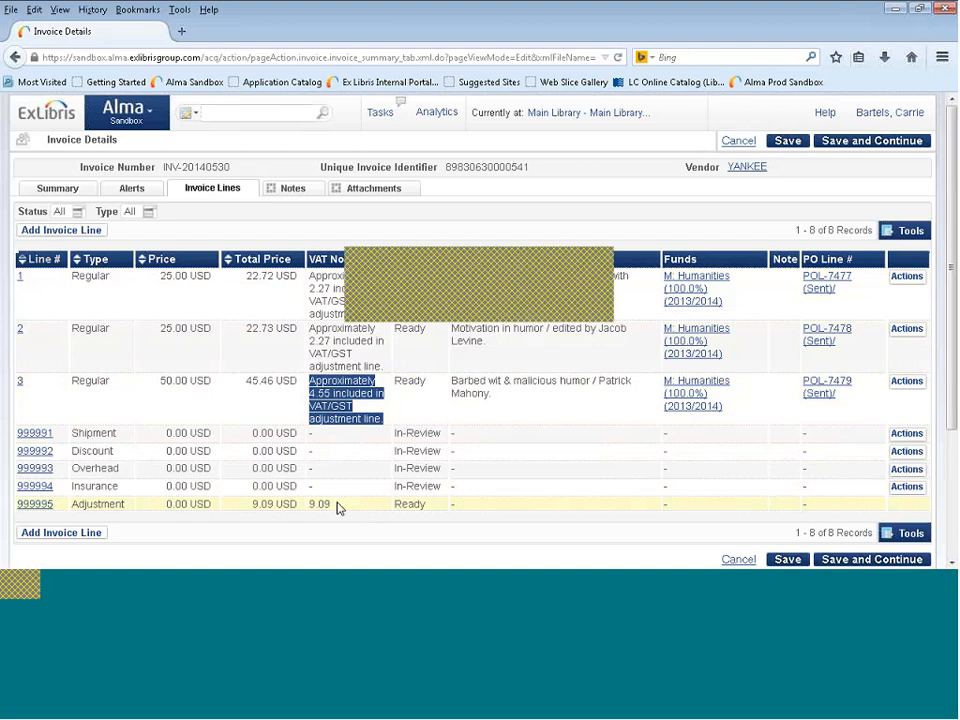
# Switch to the presentation and go through the Exclusive VAT type example on the Example Scenario #2 slide.
pyautogui.hotkey('alt', 'Tab')
pyautogui.press('Right')
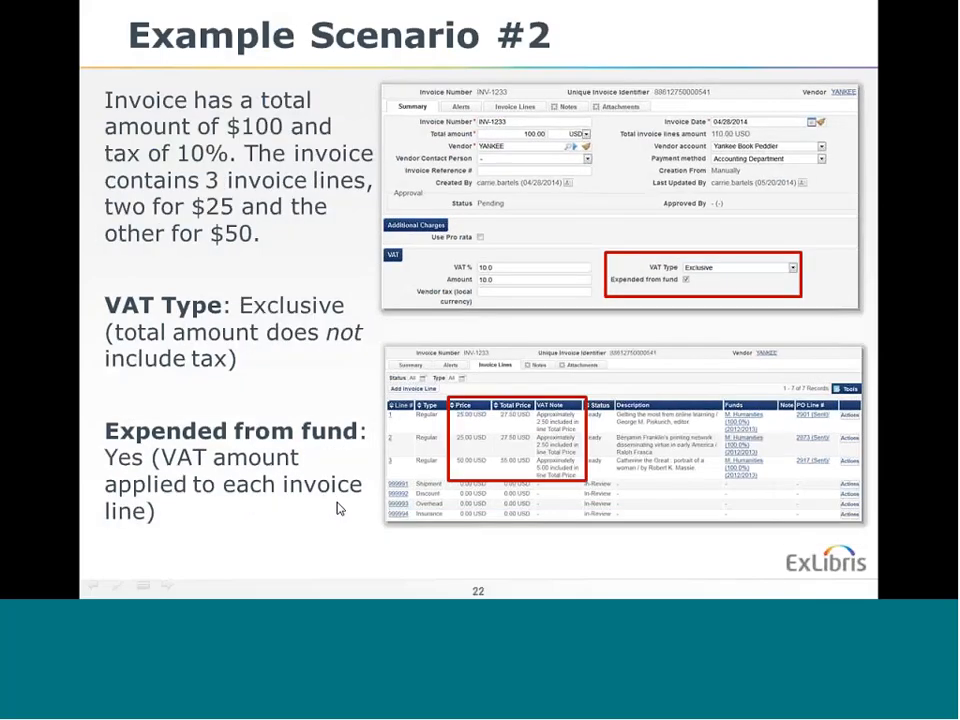
pyautogui.press('Right')
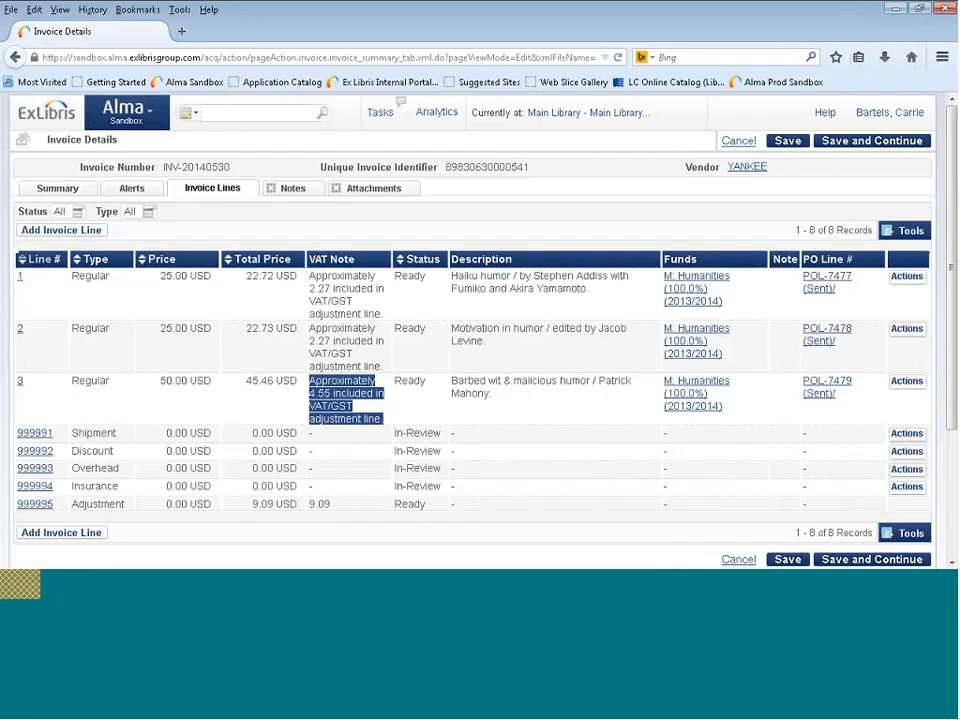
# In the invoice summary, set the VAT type to Exclusive, turn on Expended from fund, and check the VAT and total amounts.
pyautogui.click(58, 189)
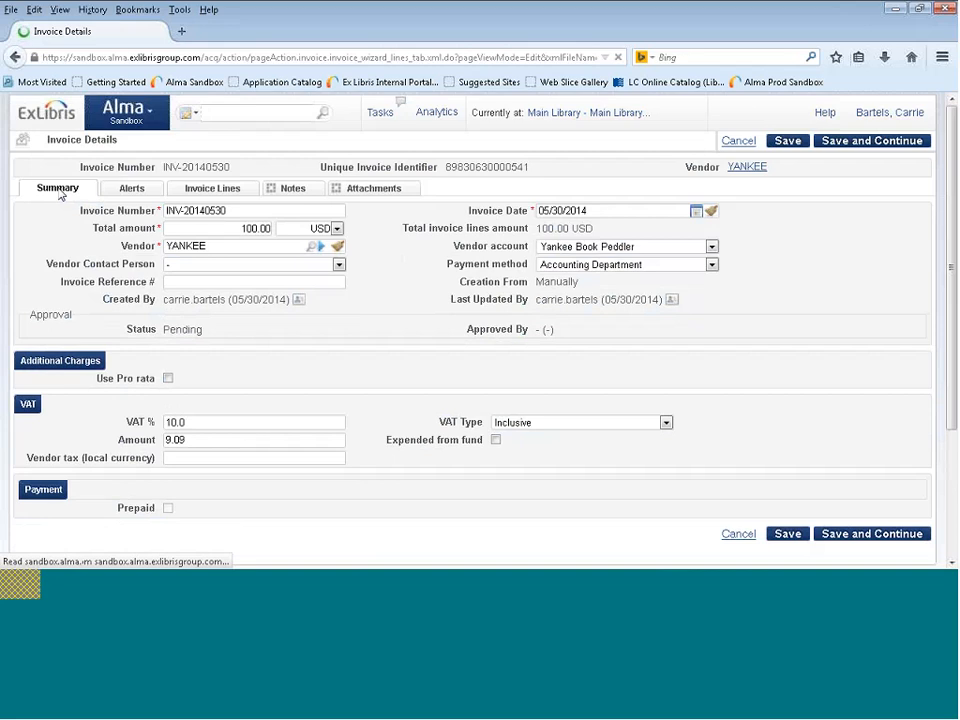
pyautogui.click(545, 424)
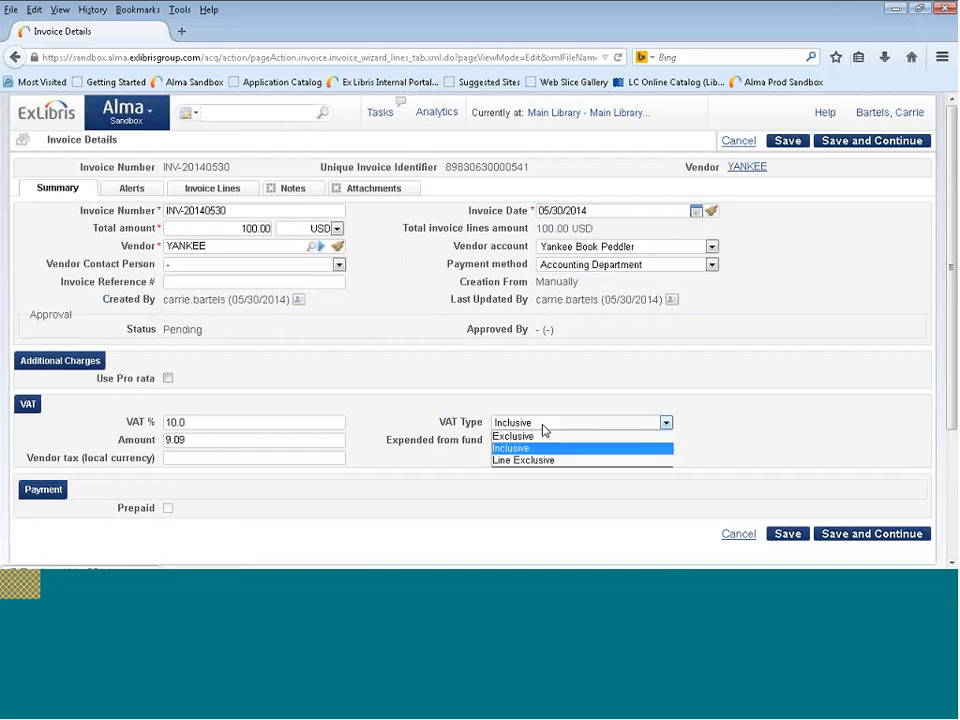
pyautogui.click(543, 437)
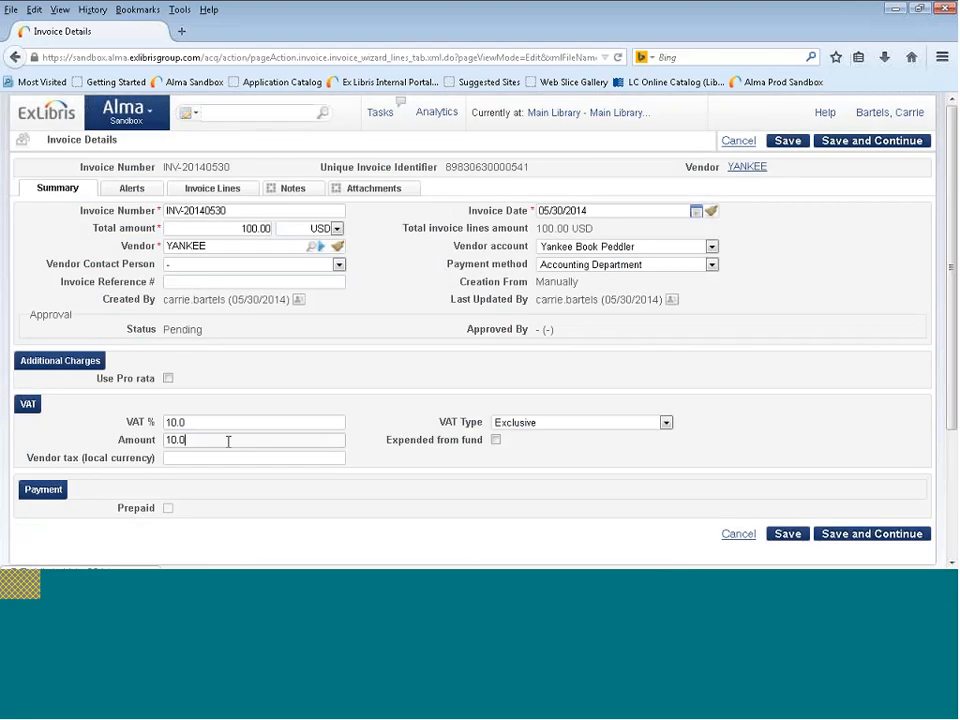
pyautogui.moveTo(229, 441); pyautogui.dragTo(139, 440)
pyautogui.click(208, 441)
pyautogui.click(496, 440)
pyautogui.moveTo(242, 228); pyautogui.dragTo(281, 229)
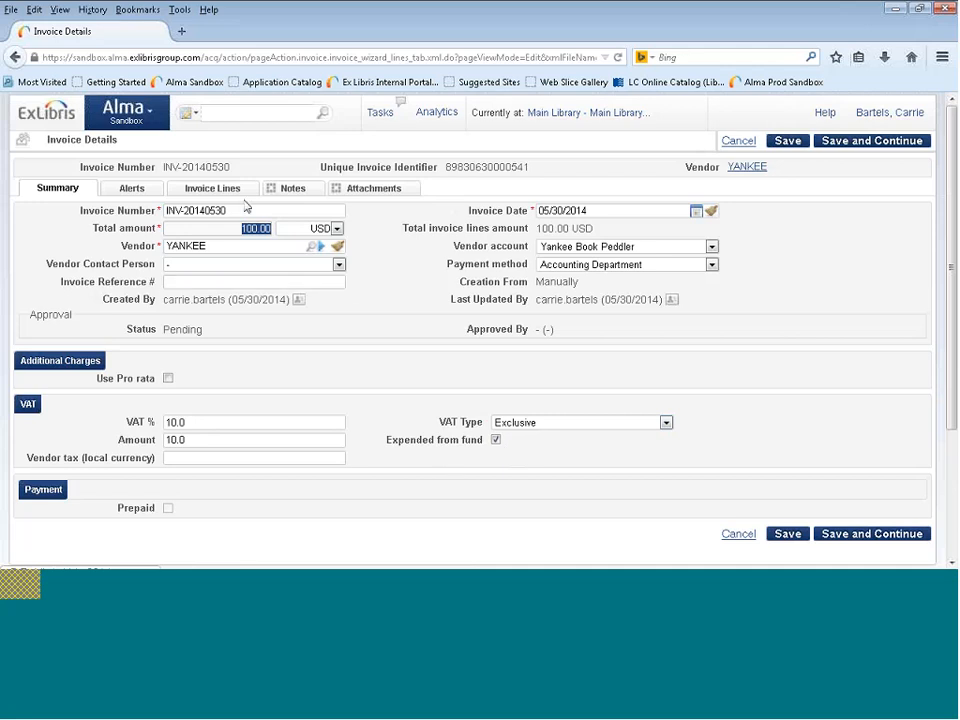
# Open the invoice lines and compare the first line's price with its total price.
pyautogui.click(220, 187)
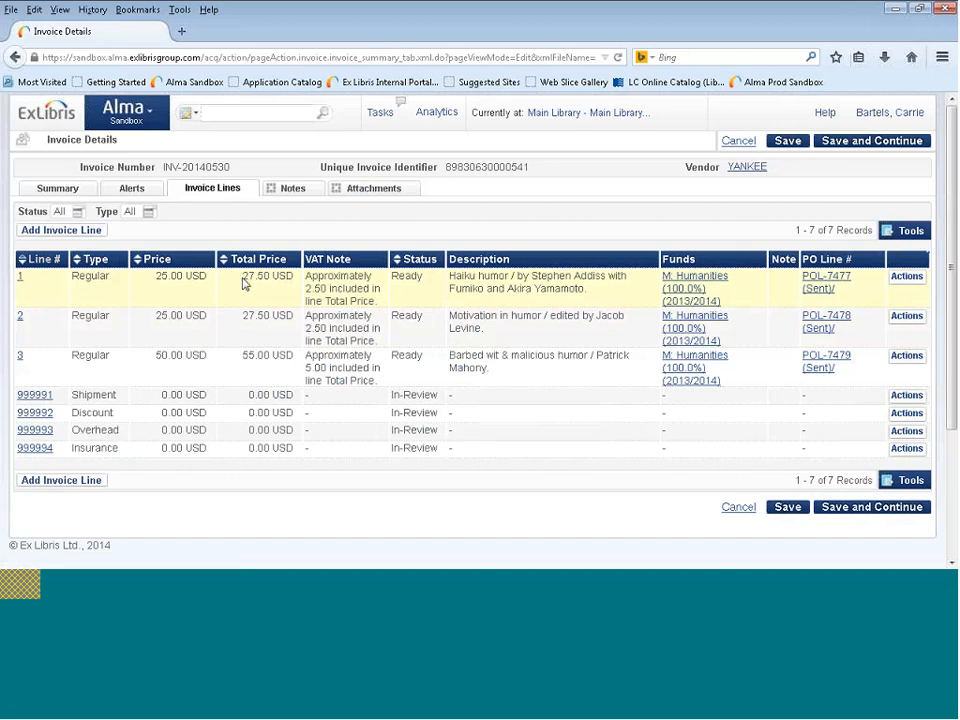
pyautogui.moveTo(296, 280); pyautogui.dragTo(215, 285)
pyautogui.moveTo(156, 276); pyautogui.dragTo(207, 276)
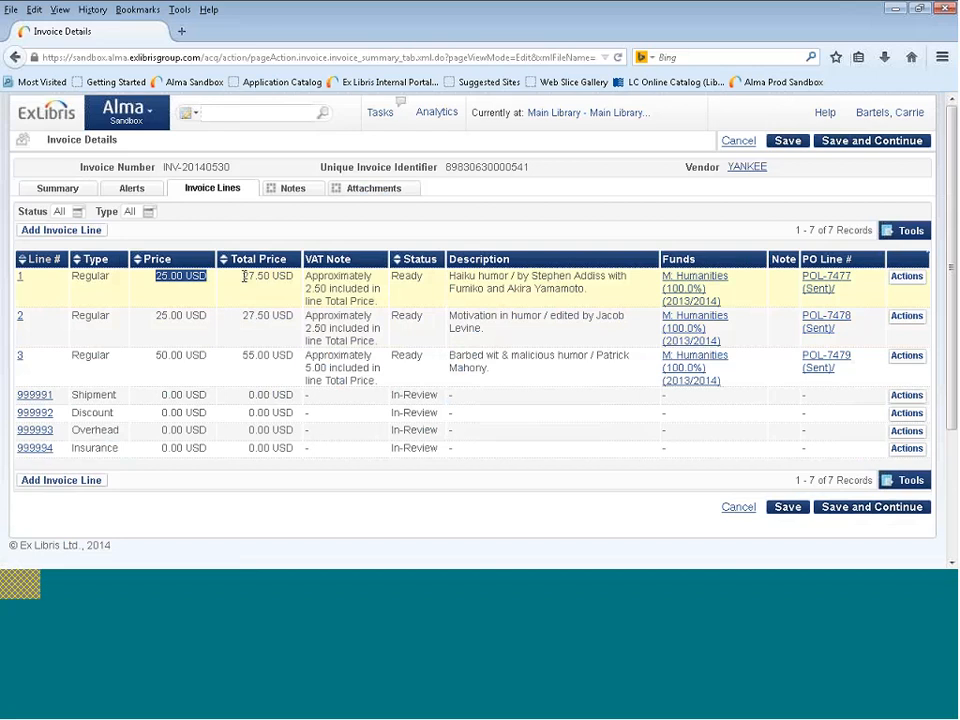
pyautogui.click(244, 276)
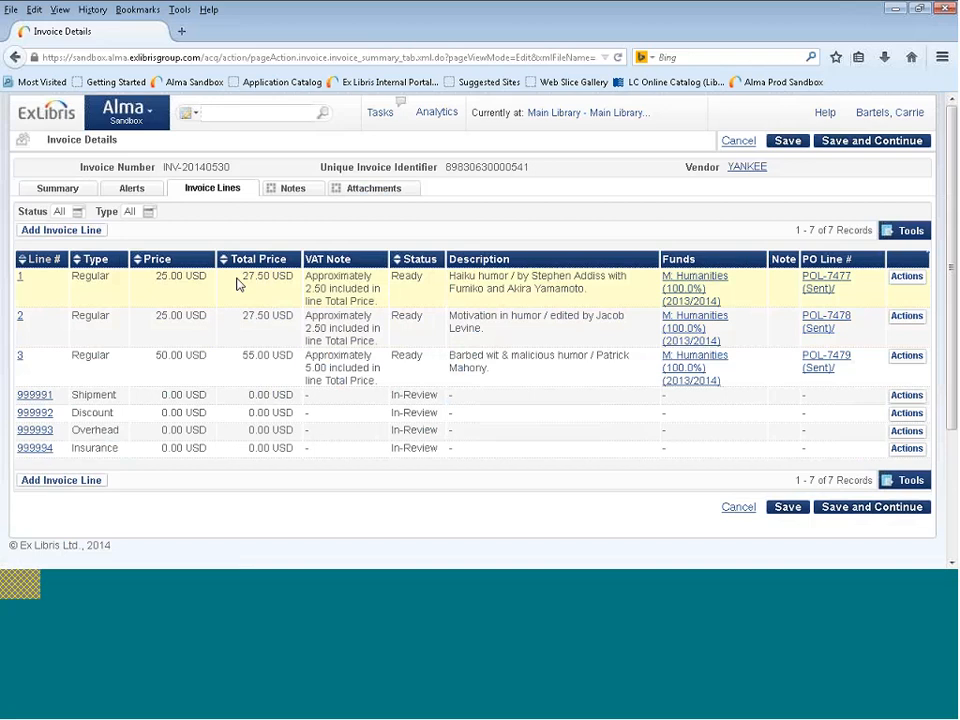
# Examine the total prices and VAT notes of invoice lines 1, 2 and 3.
pyautogui.tripleClick(307, 280)
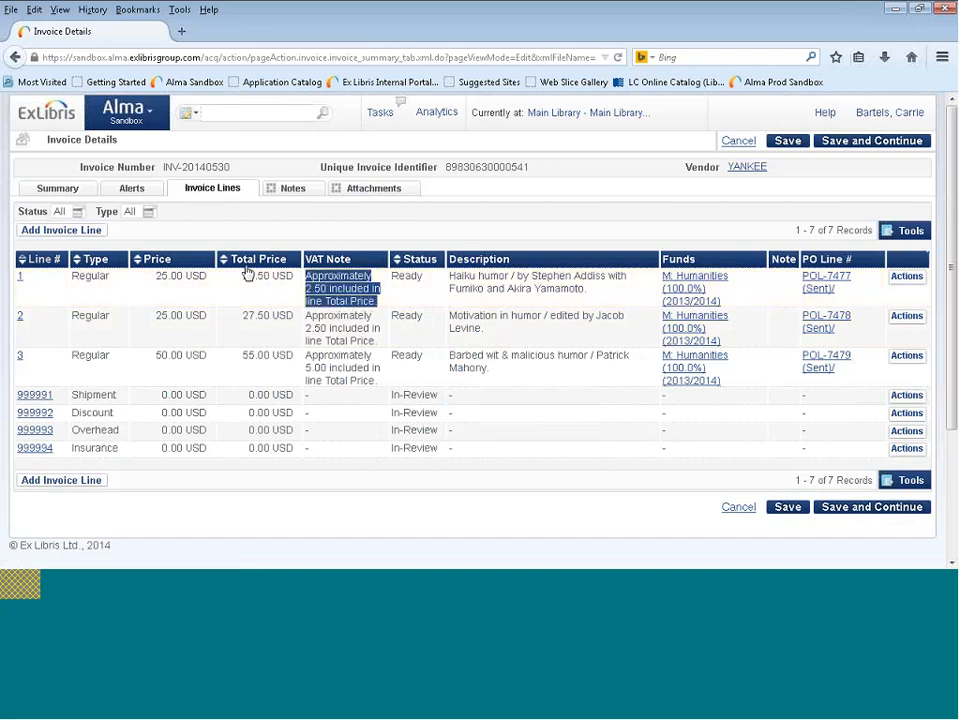
pyautogui.moveTo(244, 278); pyautogui.dragTo(295, 281)
pyautogui.click(285, 320)
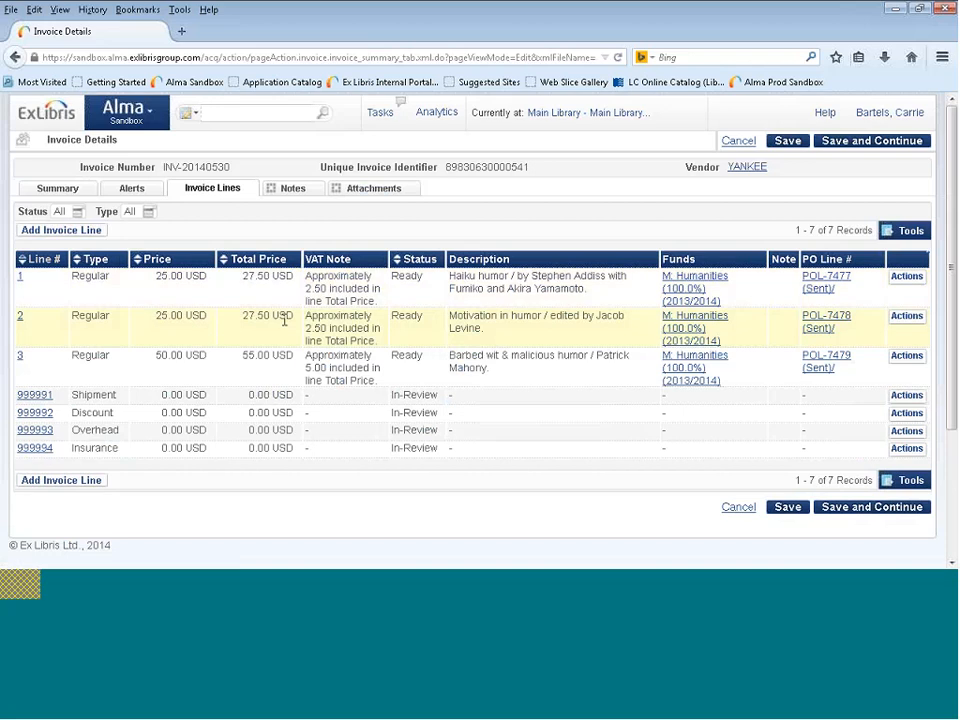
pyautogui.moveTo(243, 316); pyautogui.dragTo(295, 316)
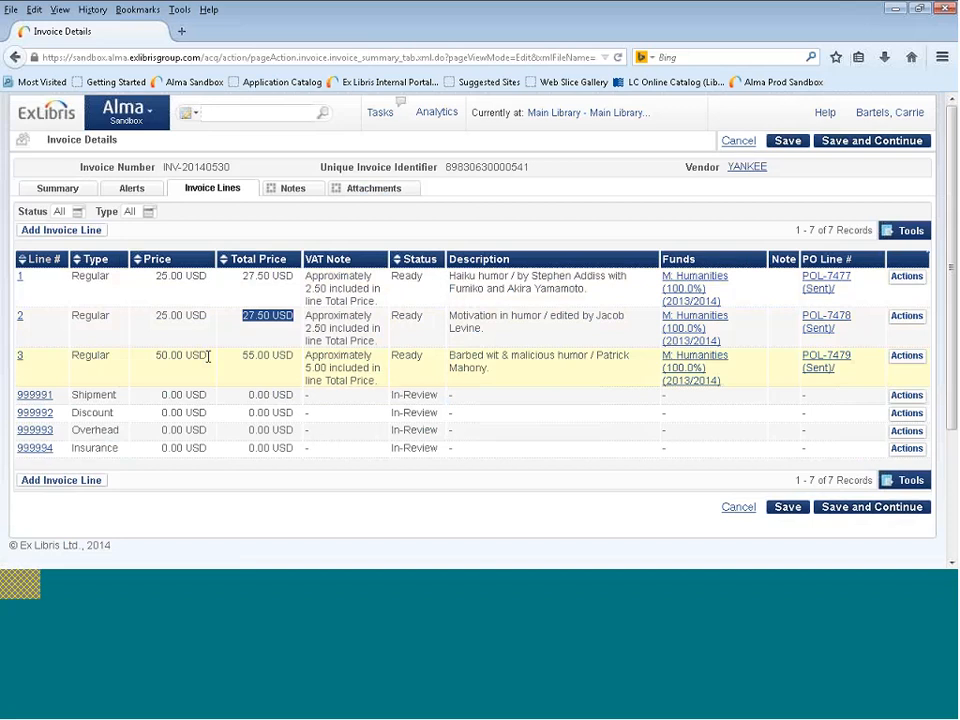
pyautogui.click(308, 358)
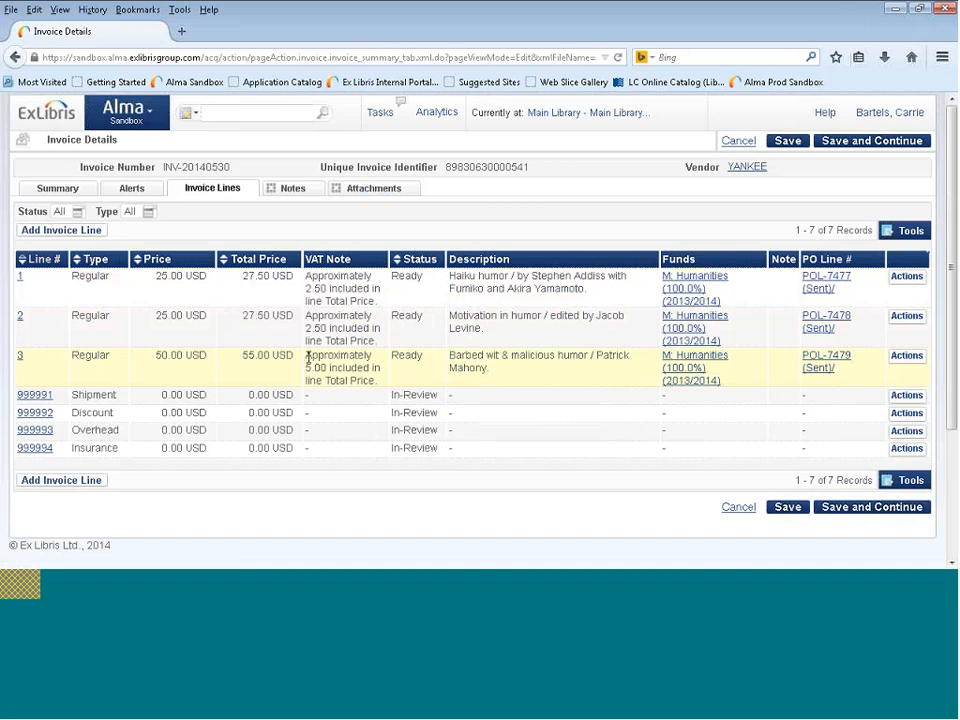
pyautogui.moveTo(308, 358); pyautogui.dragTo(384, 385)
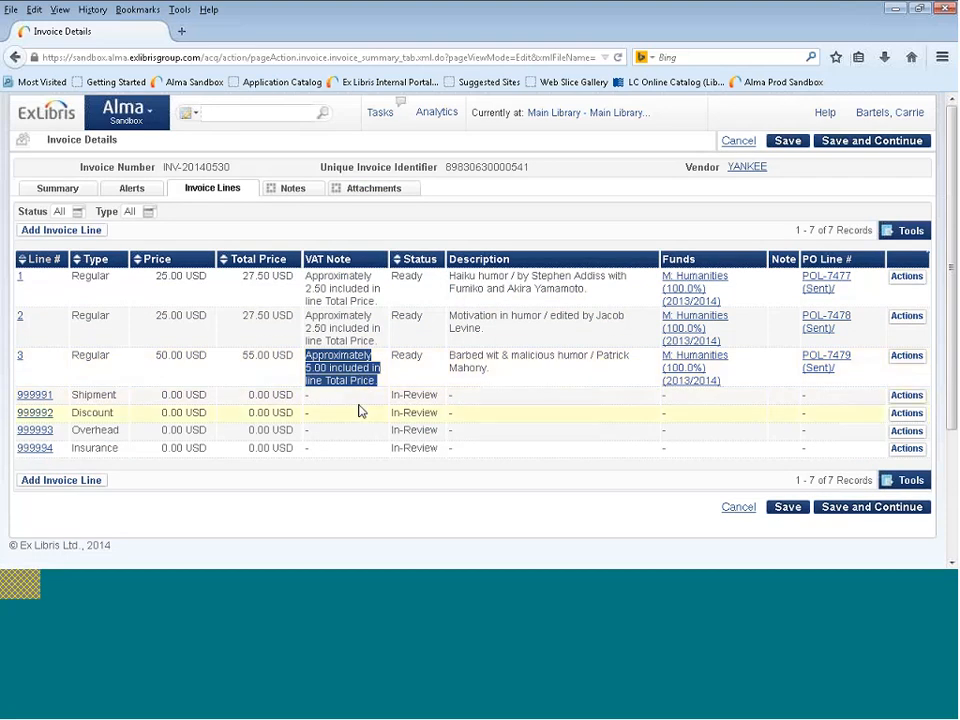
pyautogui.click(284, 357)
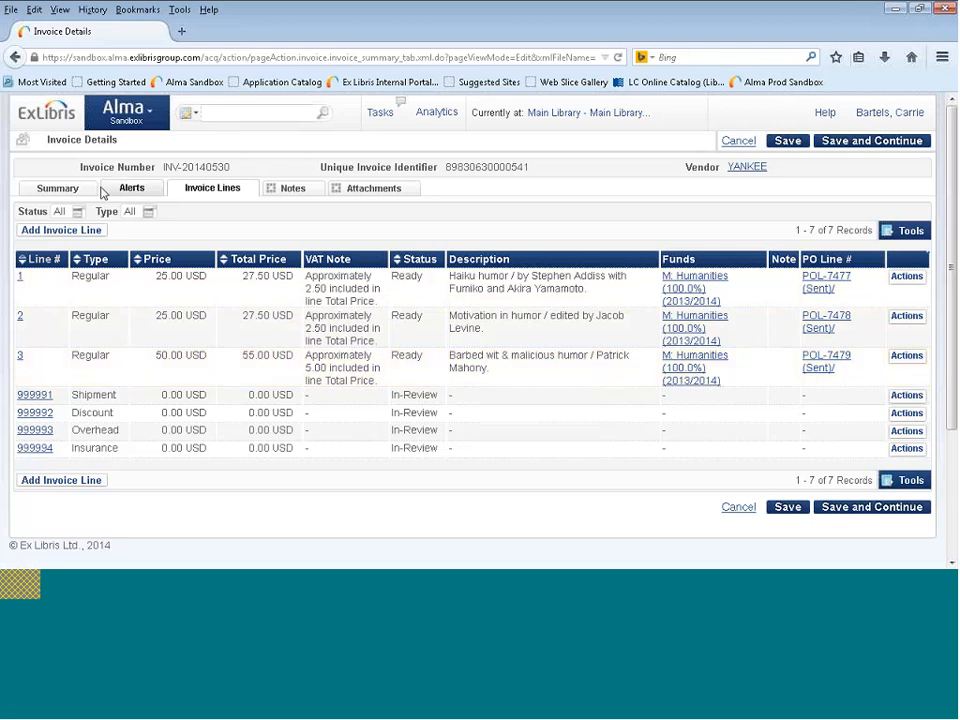
# Check the total amount in the invoice summary, and advance the presentation to the Example Scenario #4 slide.
pyautogui.click(70, 190)
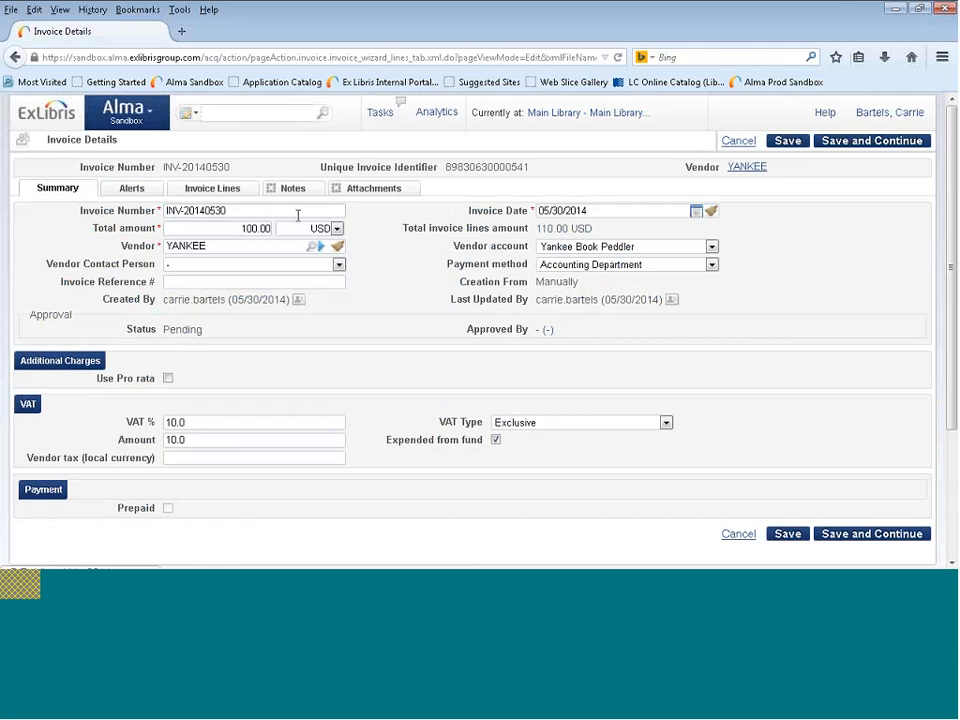
pyautogui.click(244, 228)
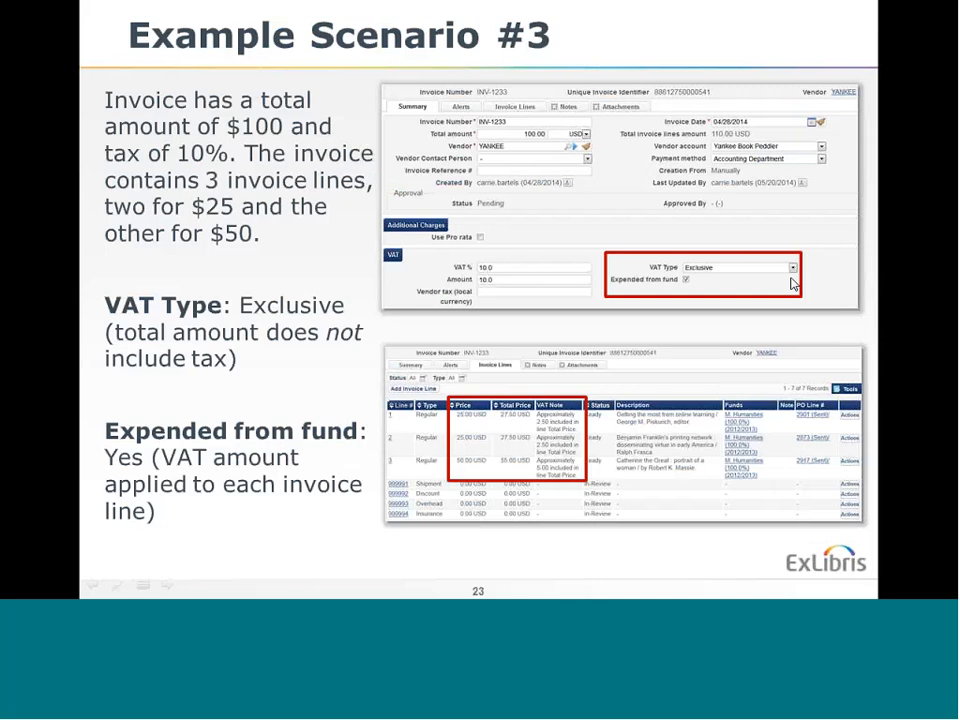
pyautogui.press('Right')
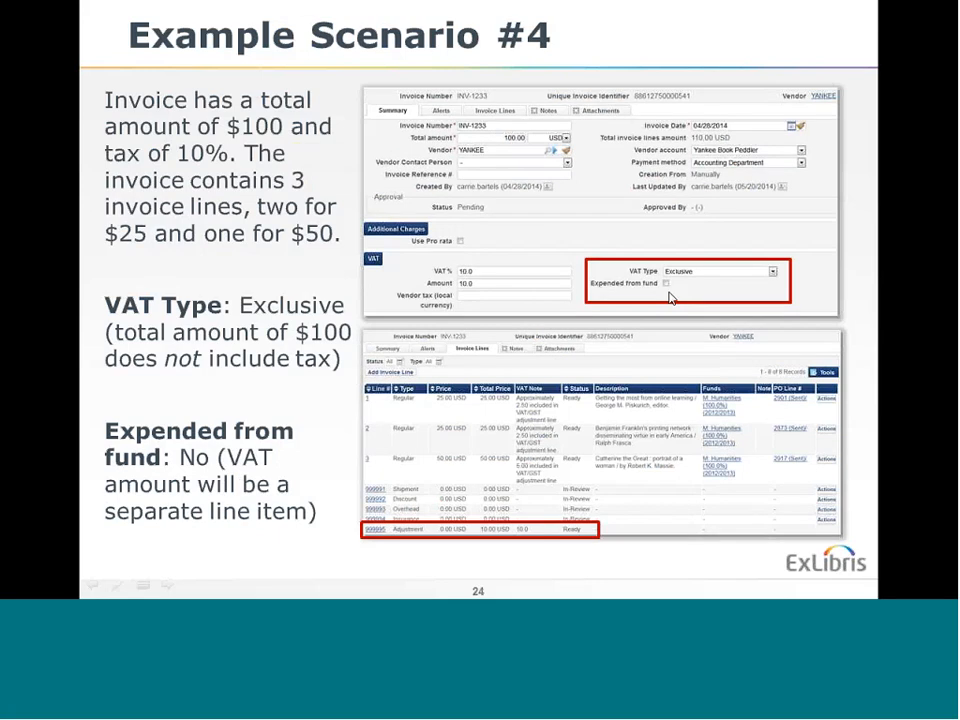
# Back in the Alma invoice summary, turn off Expended from fund and open the invoice lines.
pyautogui.hotkey('alt', 'Tab')
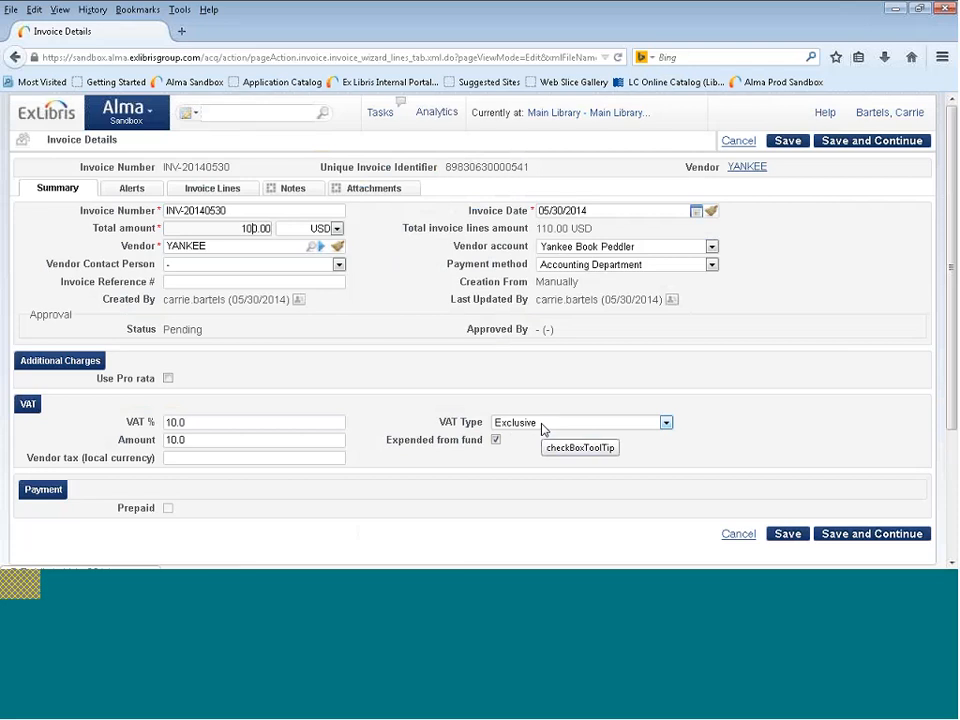
pyautogui.click(496, 443)
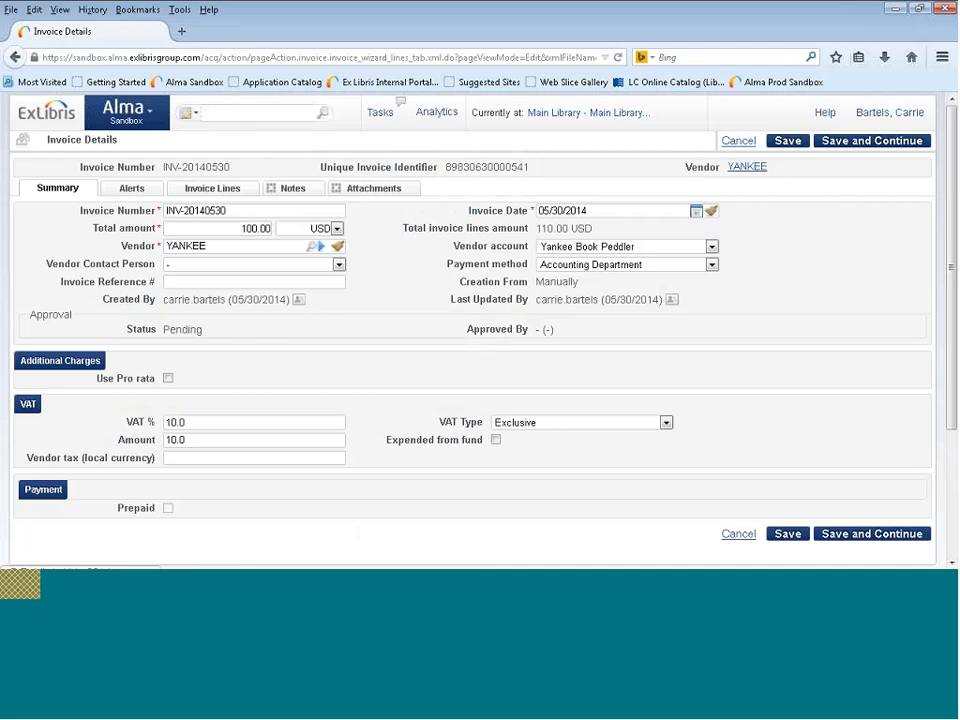
pyautogui.click(222, 192)
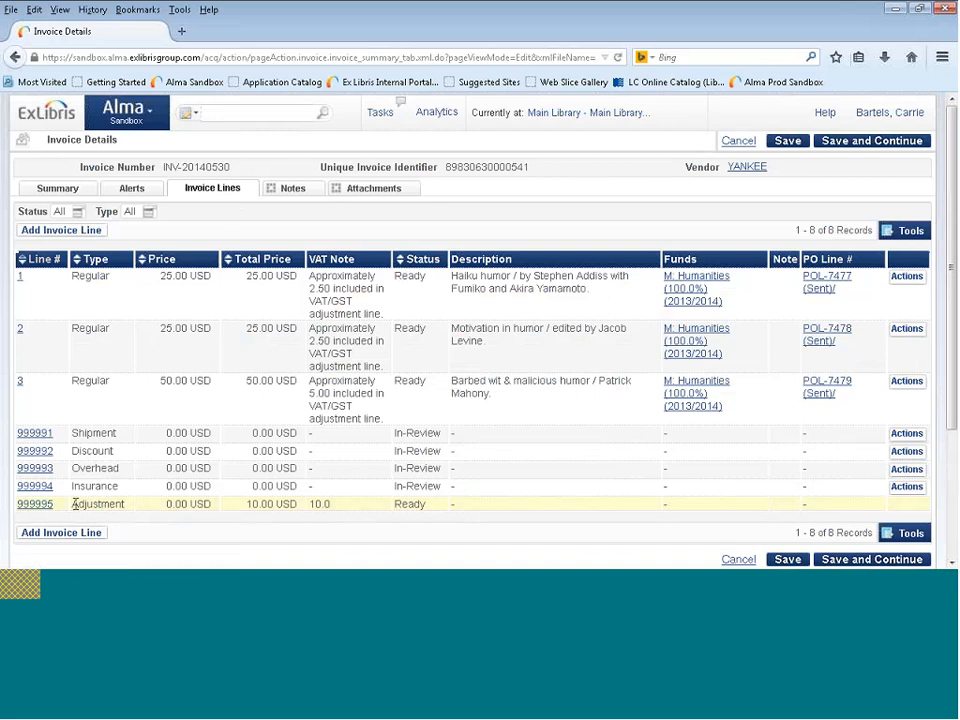
# Examine the adjustment line's type and VAT note, along with the VAT notes of invoice lines 1 and 3.
pyautogui.moveTo(73, 504); pyautogui.dragTo(165, 512)
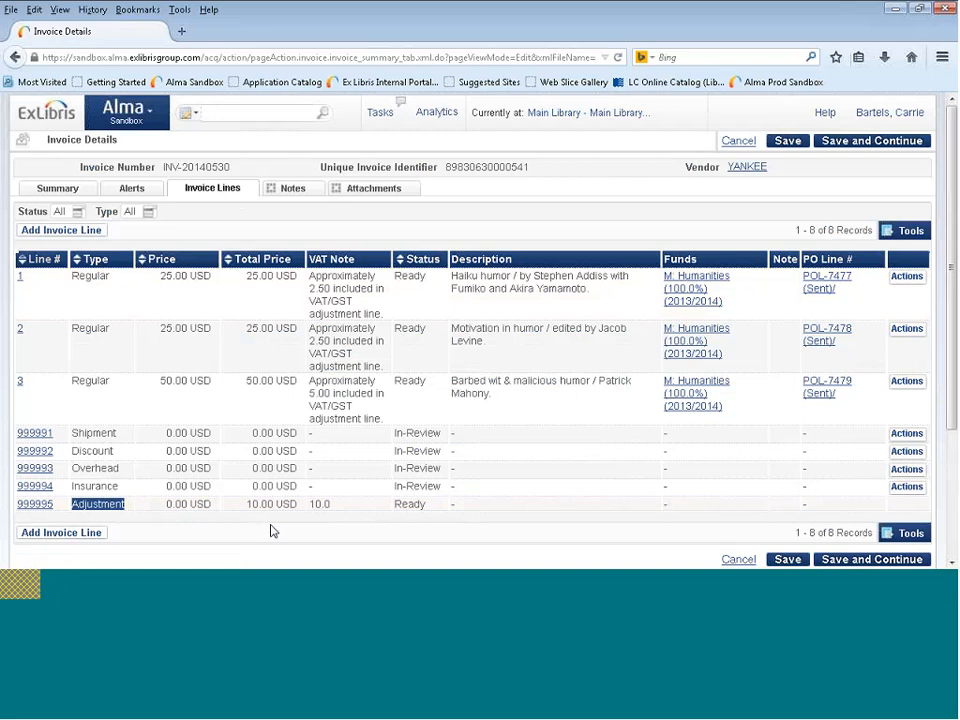
pyautogui.moveTo(347, 511); pyautogui.dragTo(308, 506)
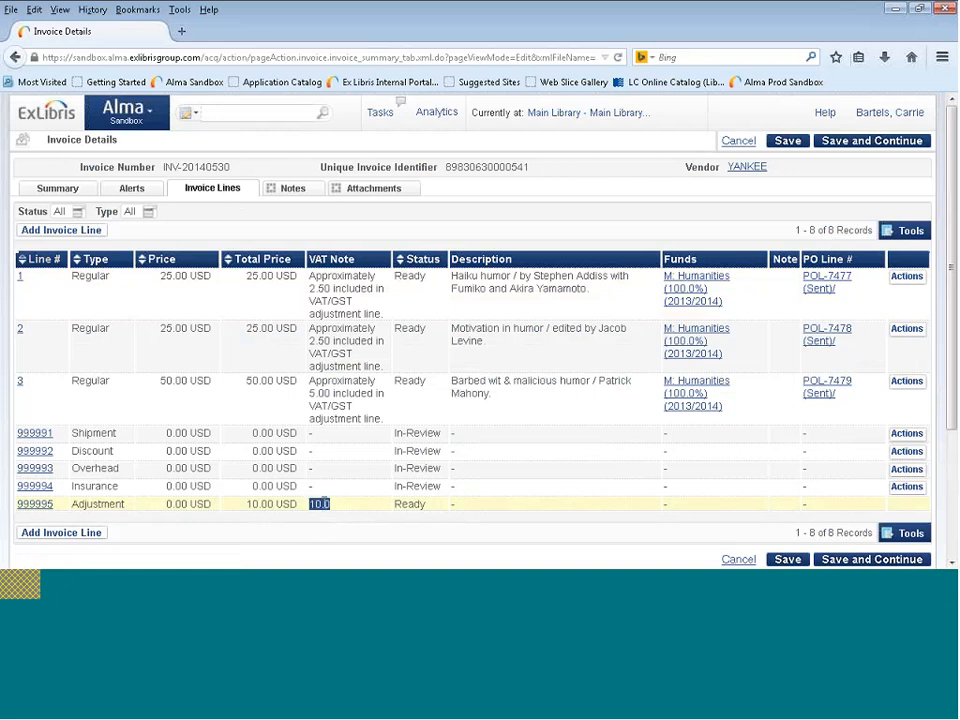
pyautogui.click(346, 503)
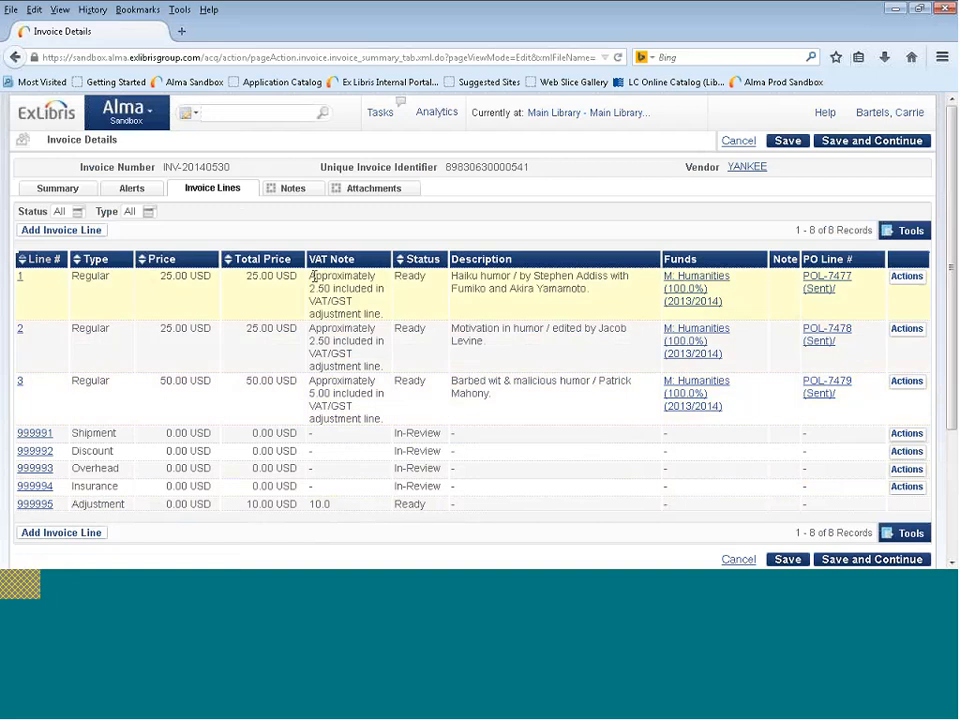
pyautogui.moveTo(320, 279); pyautogui.dragTo(377, 310)
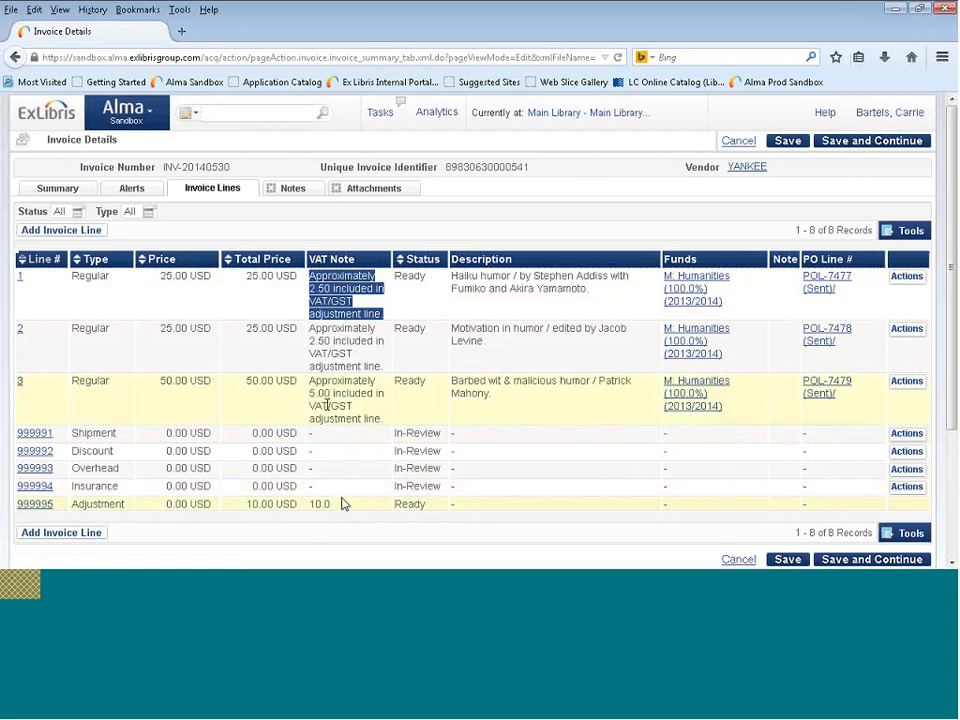
pyautogui.moveTo(310, 382); pyautogui.dragTo(382, 413)
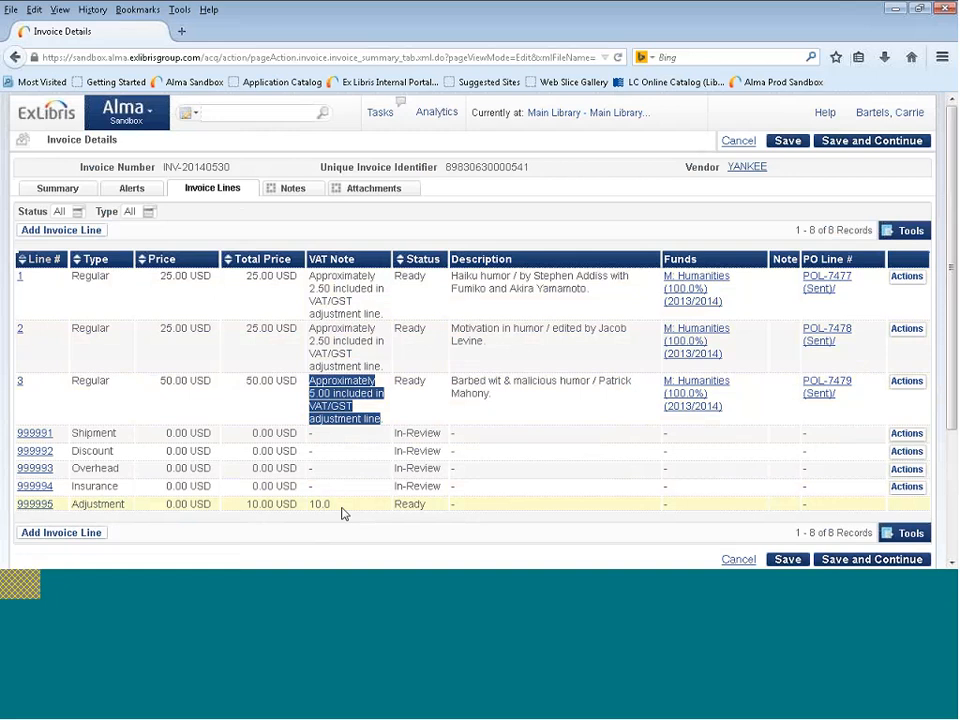
# Switch to the presentation, review the Example Scenario #4 slide and advance to Example Scenario #5.
pyautogui.hotkey('alt', 'Tab')
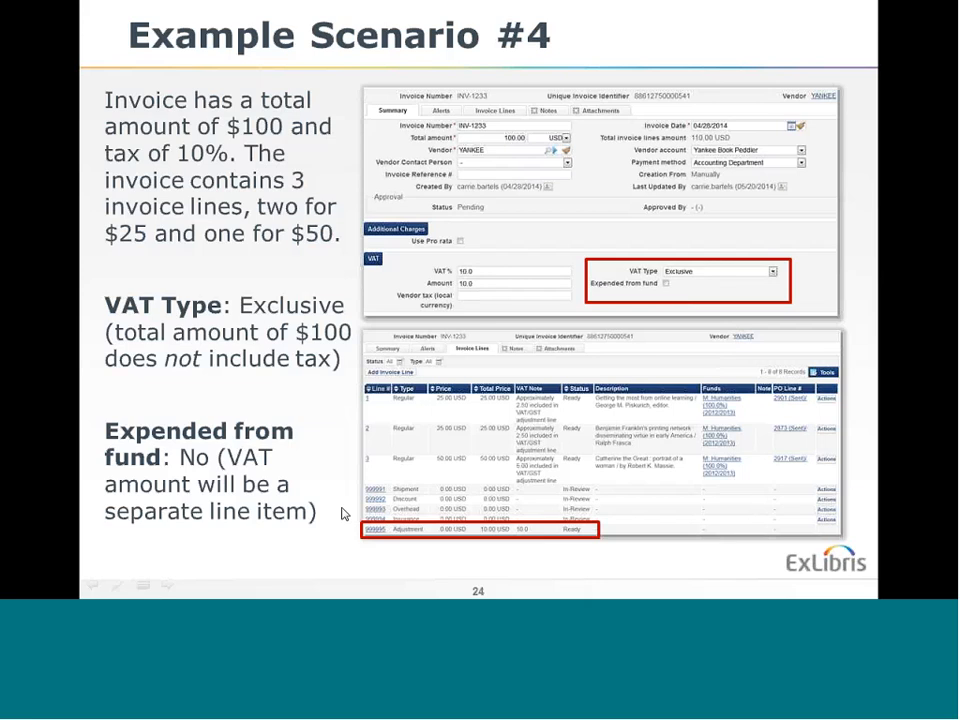
pyautogui.press('Right')
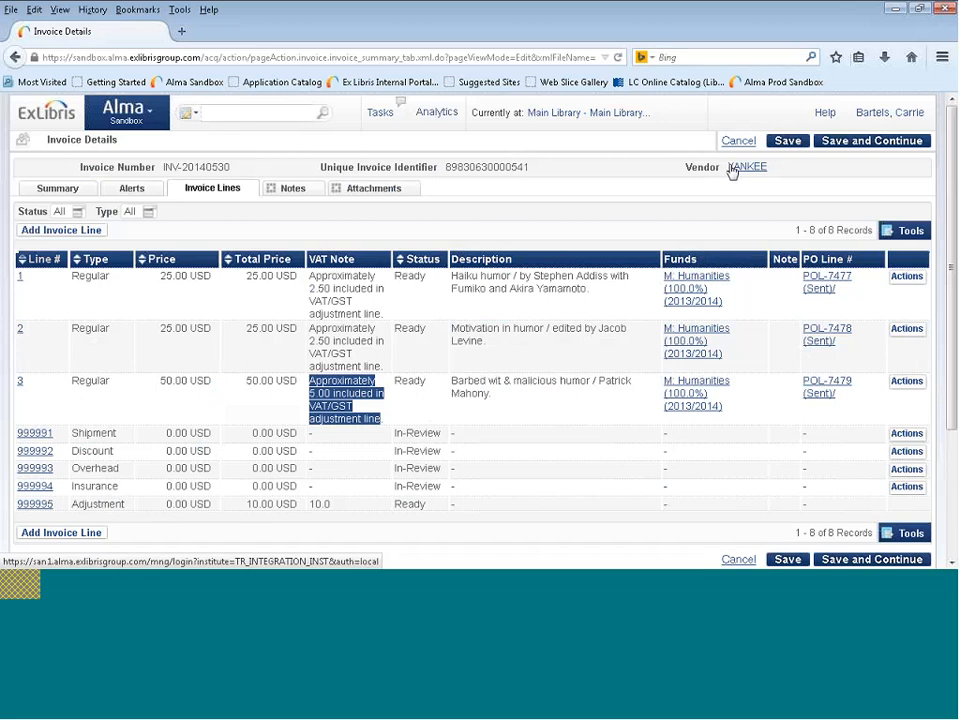
# In the Alma invoice summary, set the VAT type to Line Exclusive, turn on Expended from fund, and open the invoice lines.
pyautogui.click(58, 189)
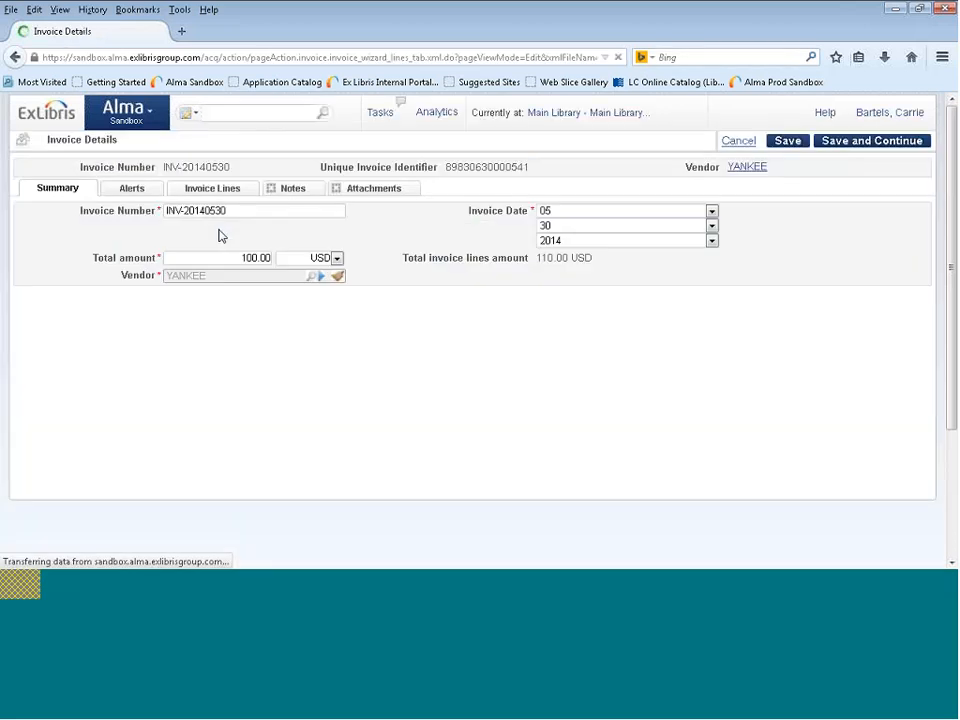
pyautogui.click(545, 422)
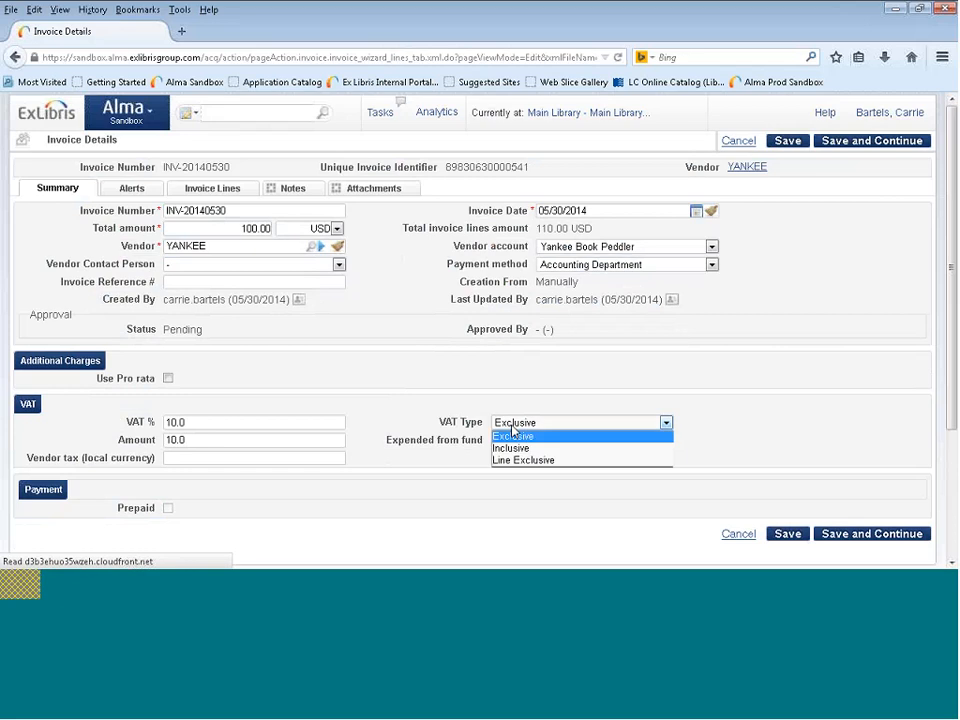
pyautogui.click(542, 461)
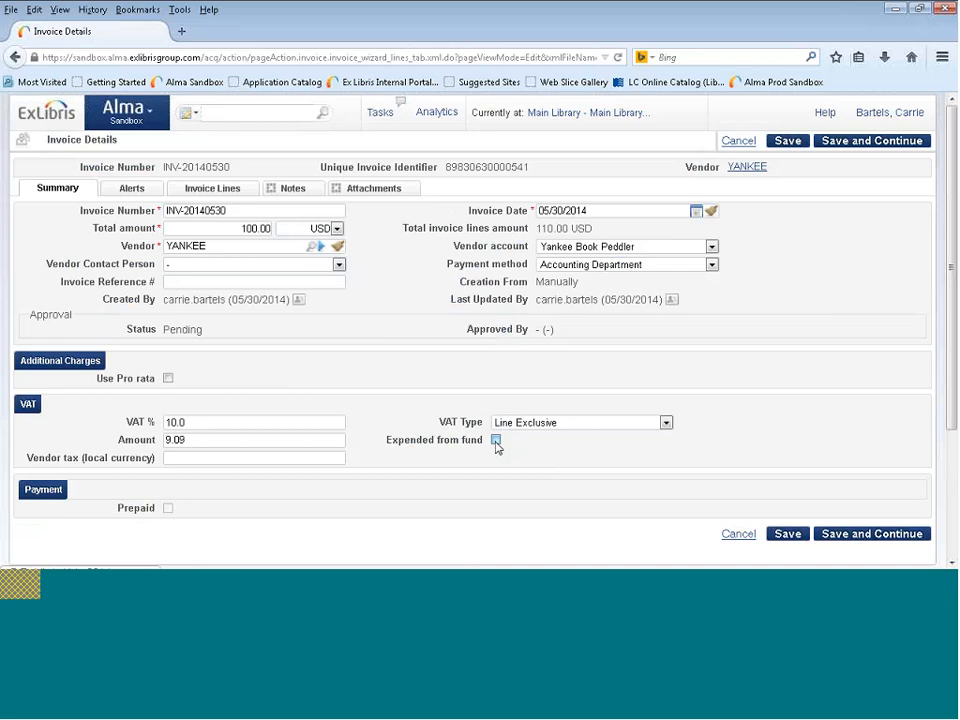
pyautogui.click(496, 441)
pyautogui.click(227, 190)
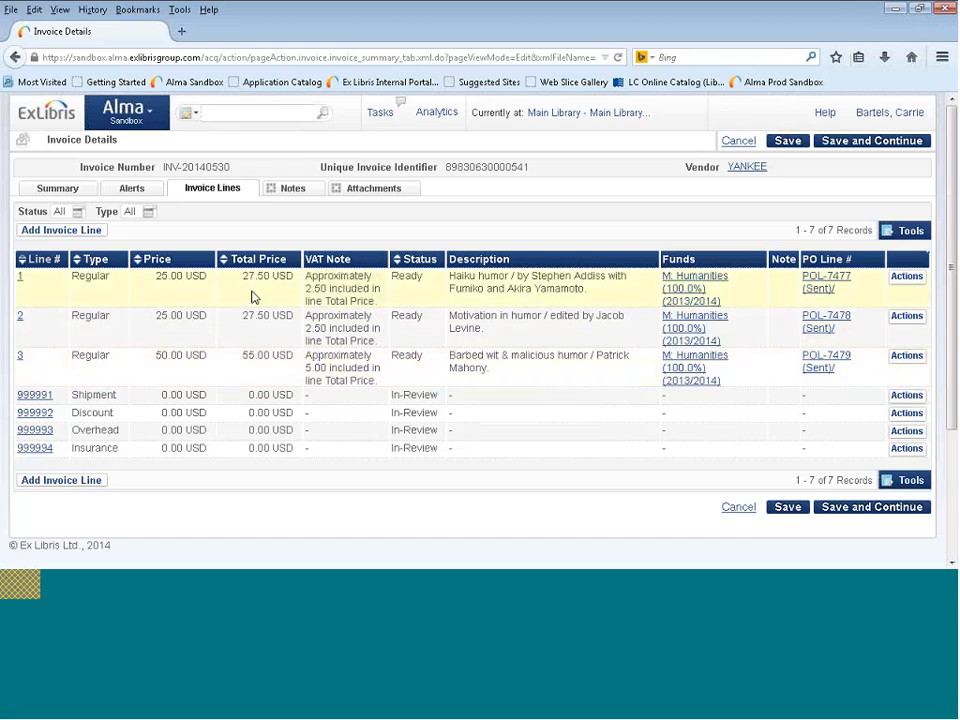
# Compare the first line's price with its total price, and advance the presentation past the Example Scenario #5 slide.
pyautogui.moveTo(156, 276); pyautogui.dragTo(269, 276)
pyautogui.click(364, 285)
pyautogui.click(304, 585)
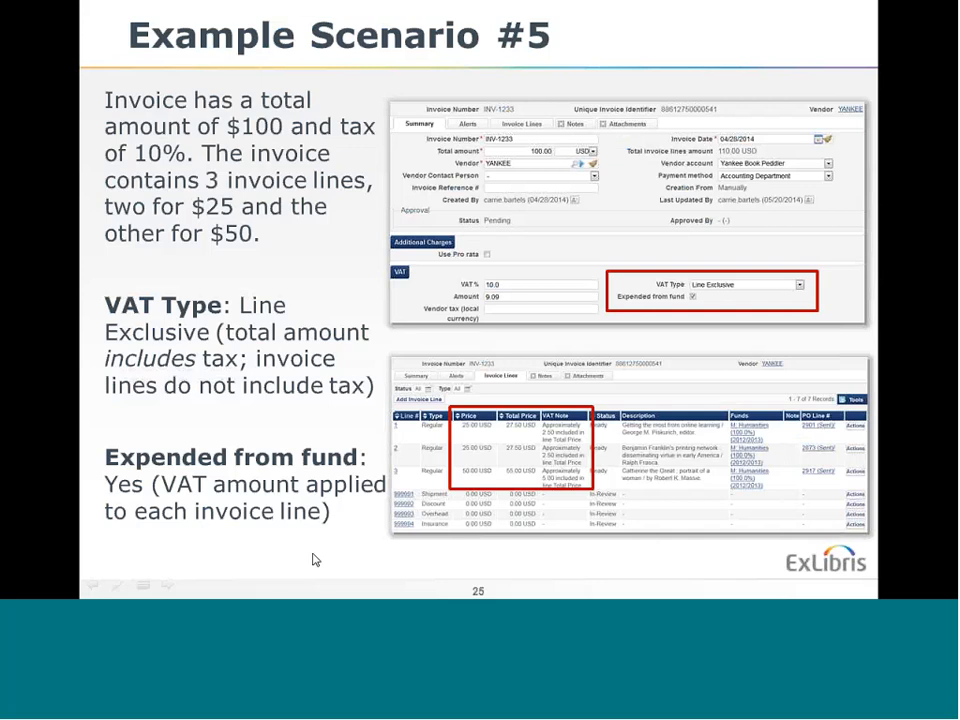
pyautogui.click(315, 560)
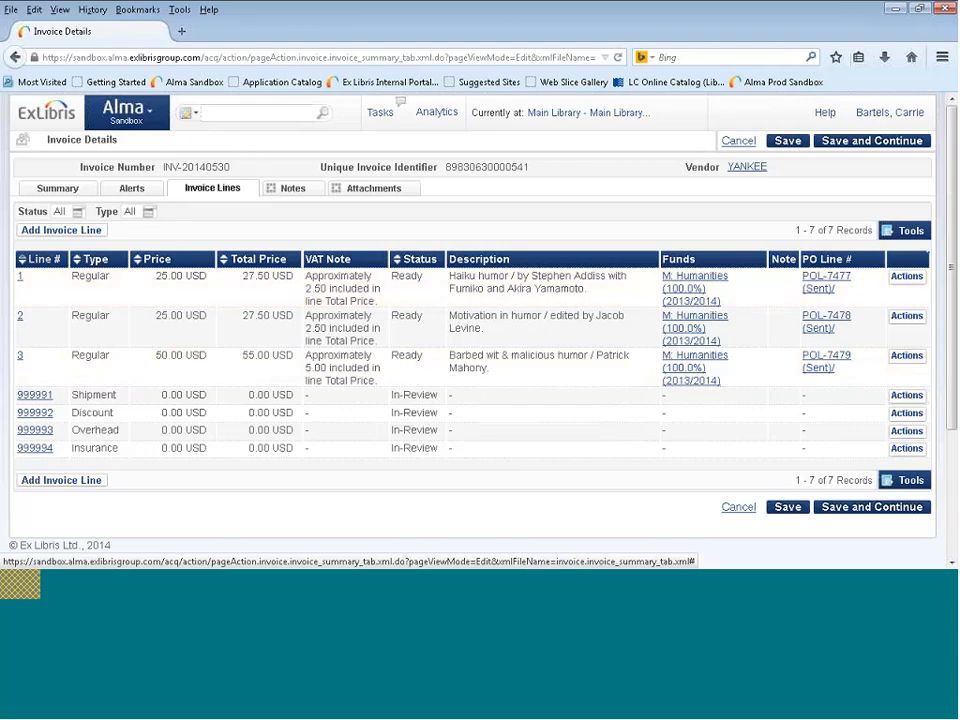
# Turn off Expended from fund for the Line Exclusive invoice and reopen its invoice lines.
pyautogui.click(70, 190)
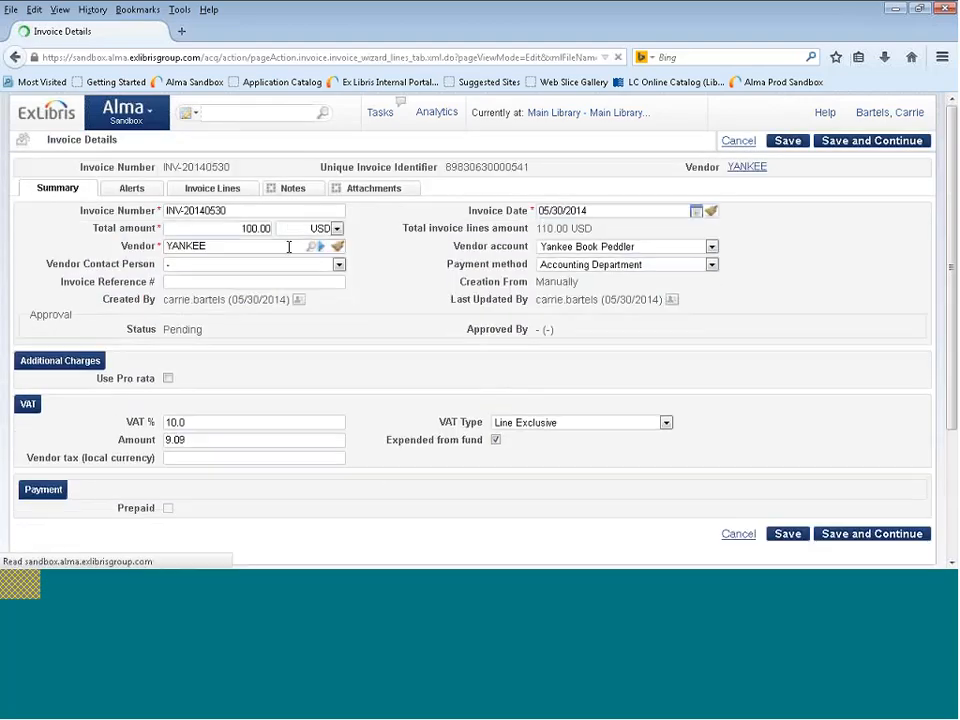
pyautogui.click(496, 441)
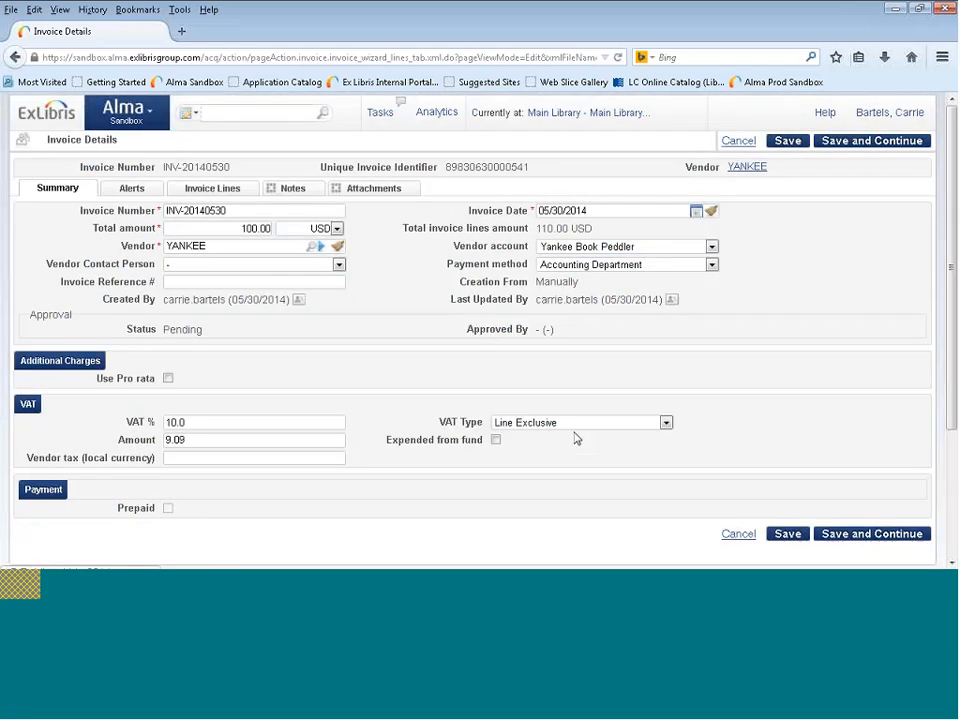
pyautogui.click(230, 190)
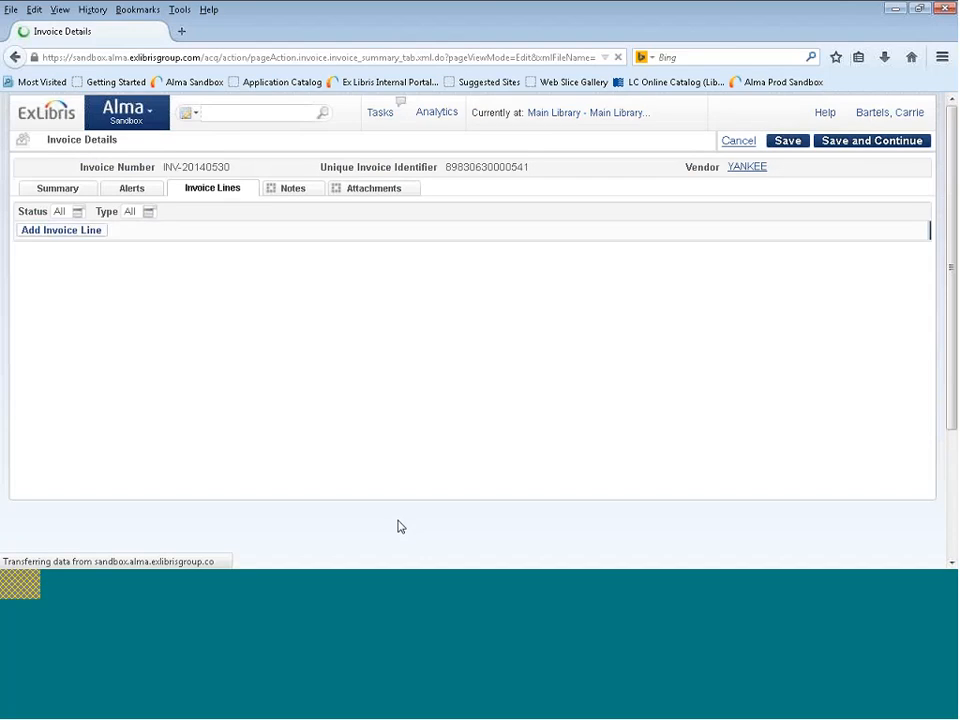
# Examine the adjustment line's type and VAT note, and advance the presentation from the Agenda to the Summary slide.
pyautogui.moveTo(72, 505); pyautogui.dragTo(128, 505)
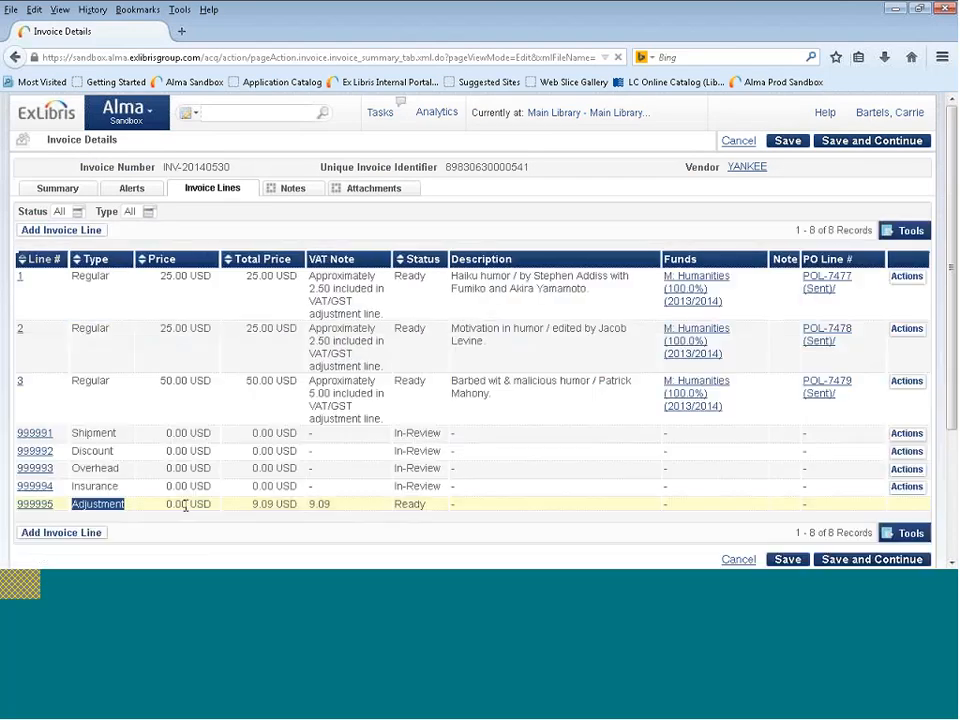
pyautogui.moveTo(331, 506); pyautogui.dragTo(313, 508)
pyautogui.click(346, 508)
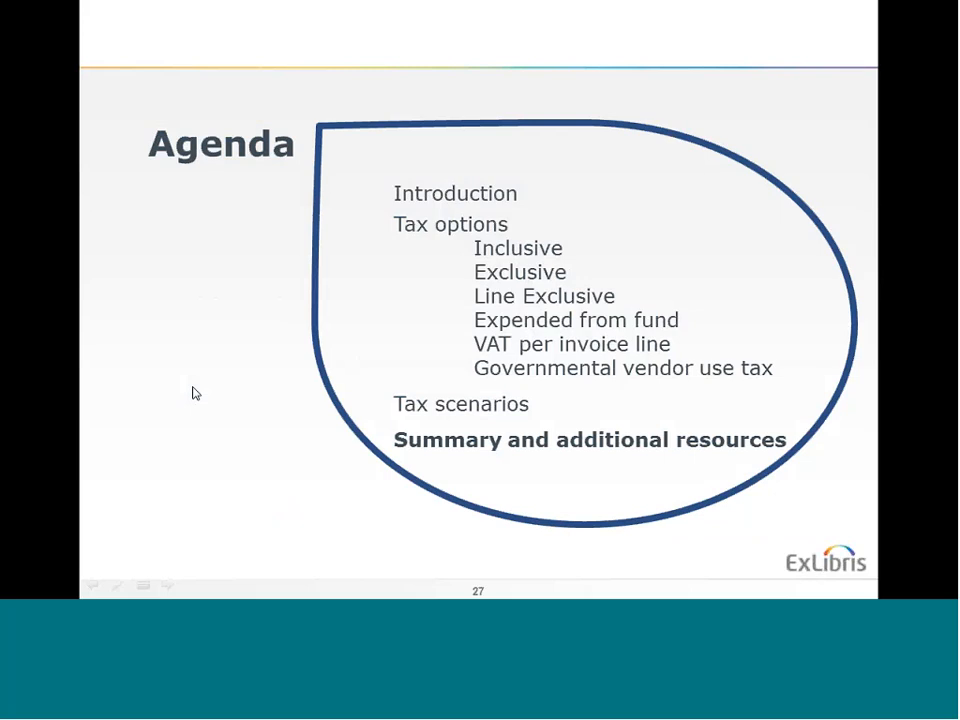
pyautogui.click(195, 393)
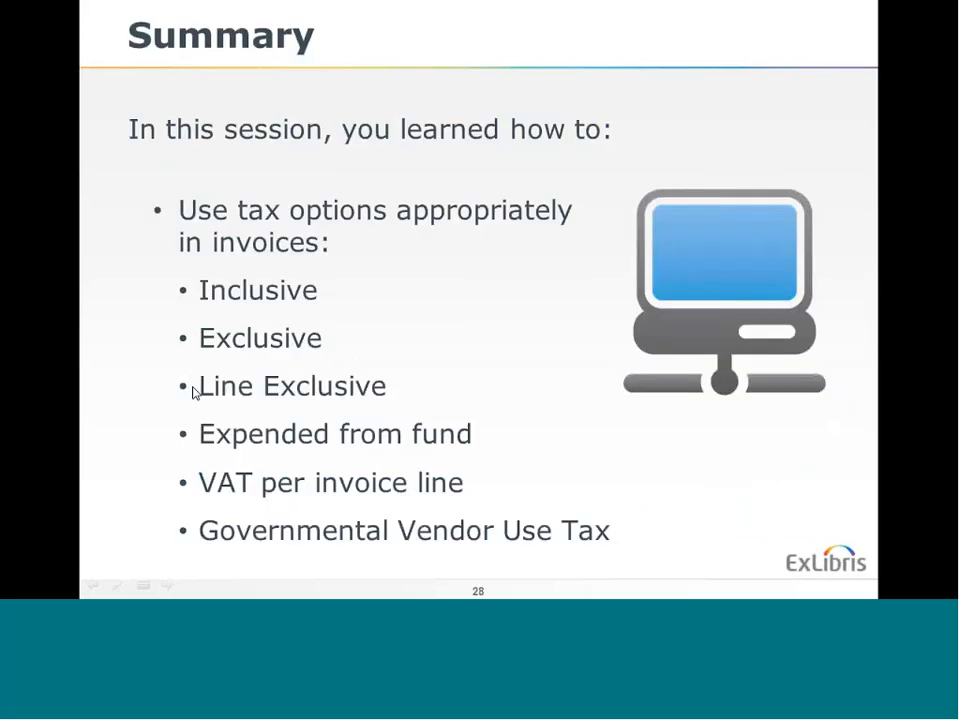